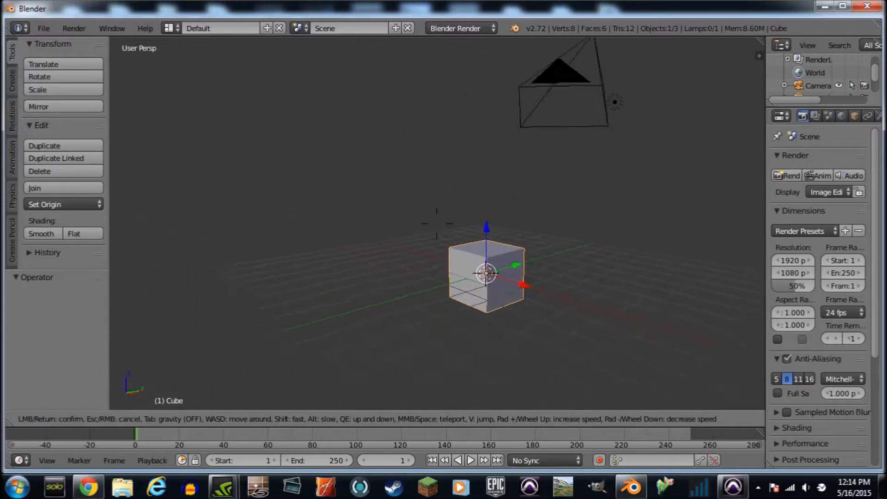
pyautogui.press('s')
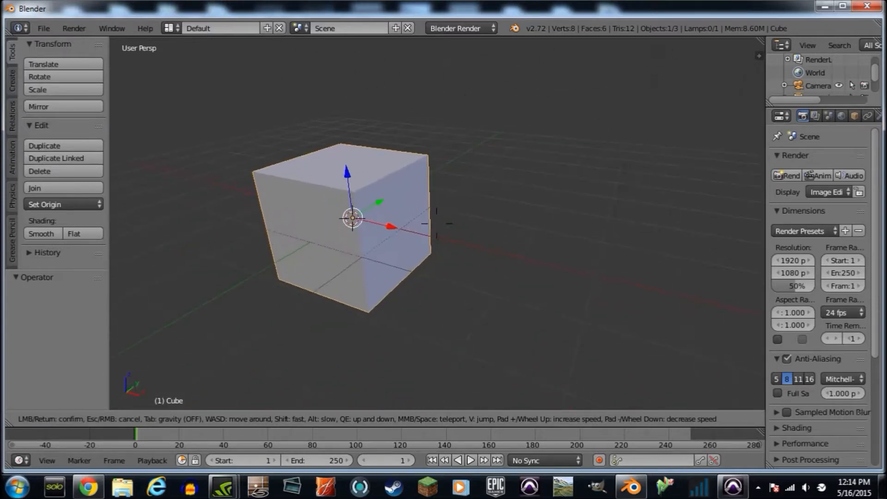
pyautogui.press('s')
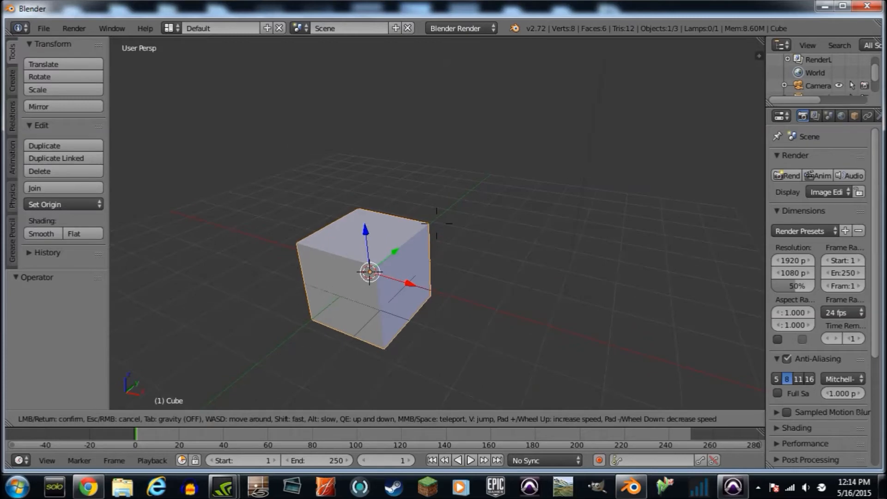
pyautogui.press('s')
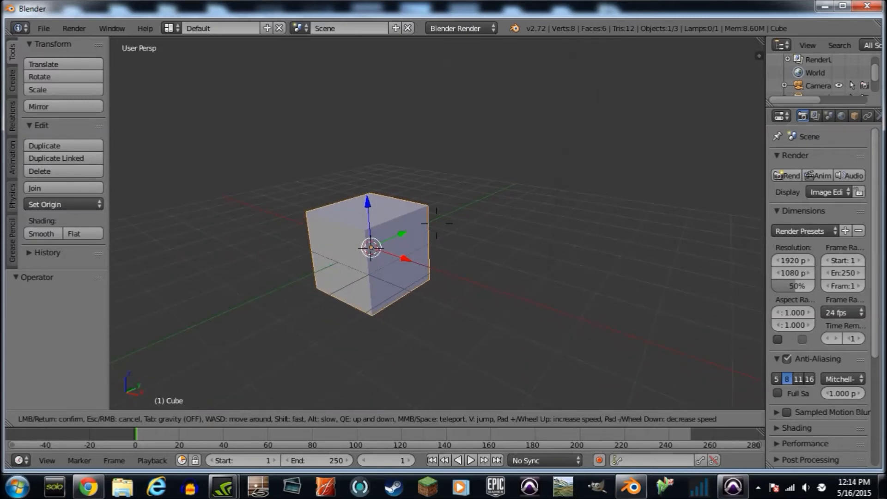
pyautogui.click(438, 225)
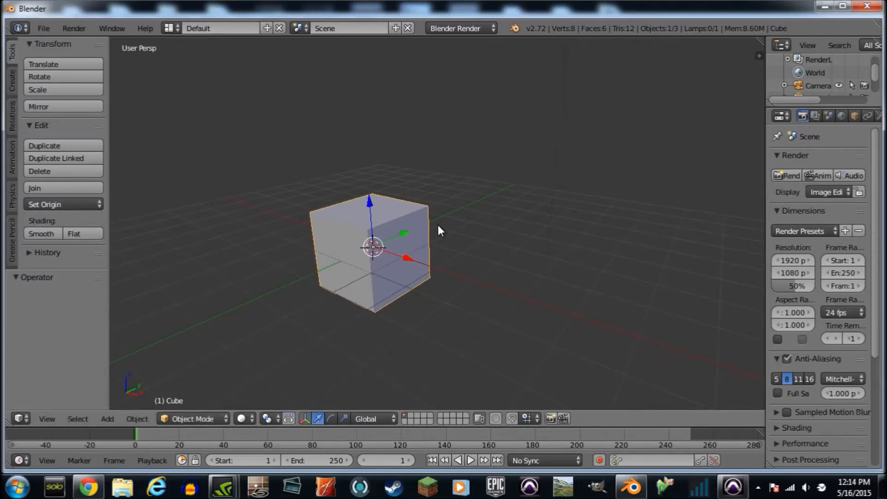
# Flatten the cube into a thin upright slab by scaling it by -0.06 along the Y axis.
pyautogui.click(439, 226)
pyautogui.hotkey('shift', 'f')
pyautogui.press('w')
pyautogui.click(437, 223)
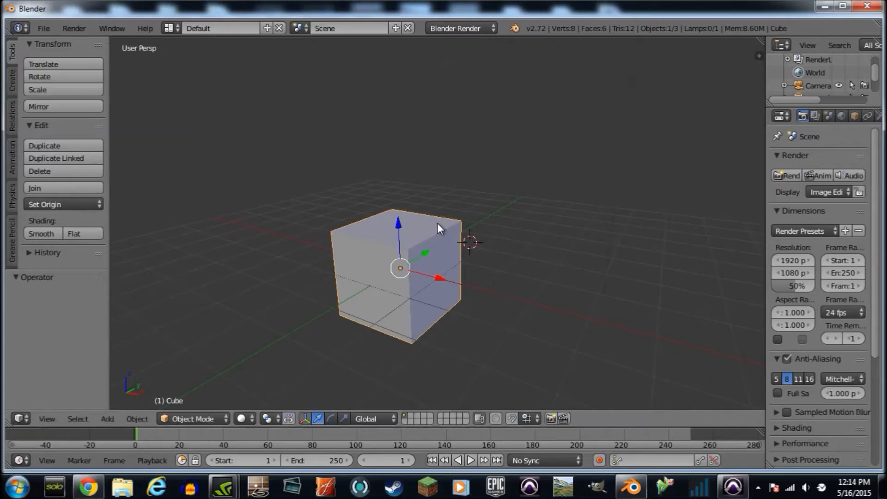
pyautogui.press('s')
pyautogui.press('y')
pyautogui.write('-0.06')
pyautogui.press('Return')
# Scale the thin slab up uniformly by a factor of about 6.46.
pyautogui.hotkey('shift', 'f')
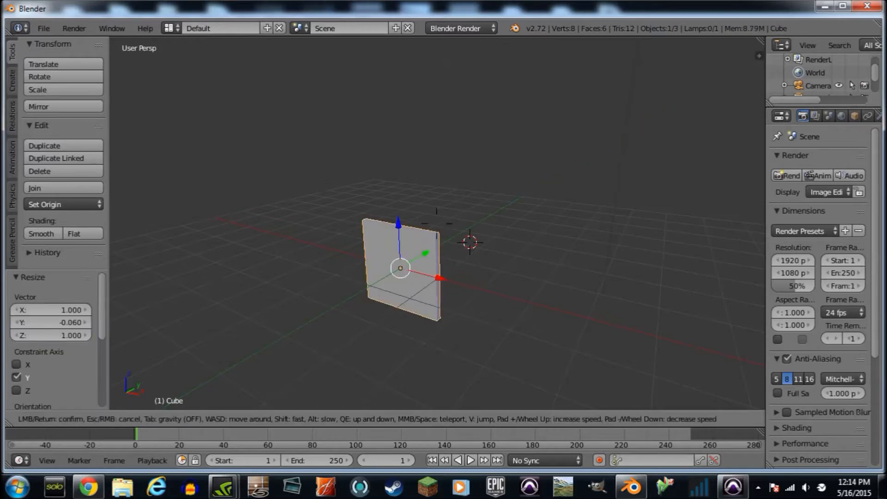
pyautogui.click(438, 223)
pyautogui.press('s')
pyautogui.click(535, 206)
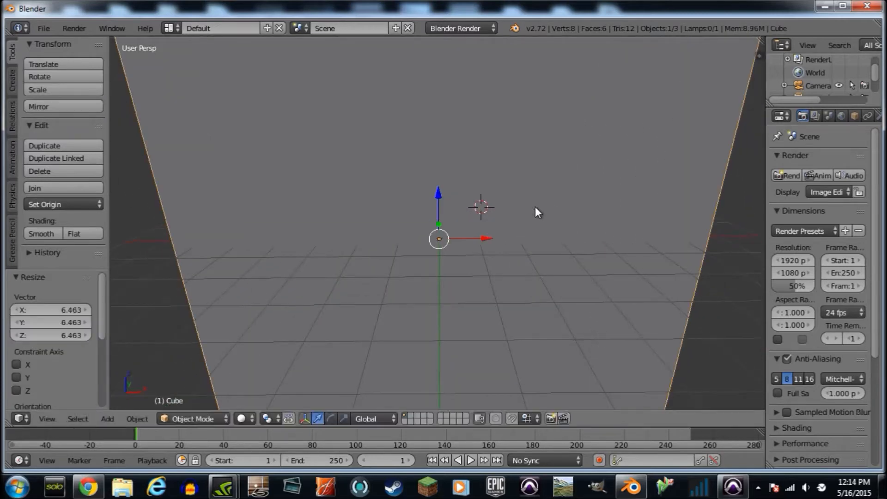
# Enter Edit Mode on the slab with face selection and select only its large front face.
pyautogui.hotkey('shift', 'f')
pyautogui.press('s')
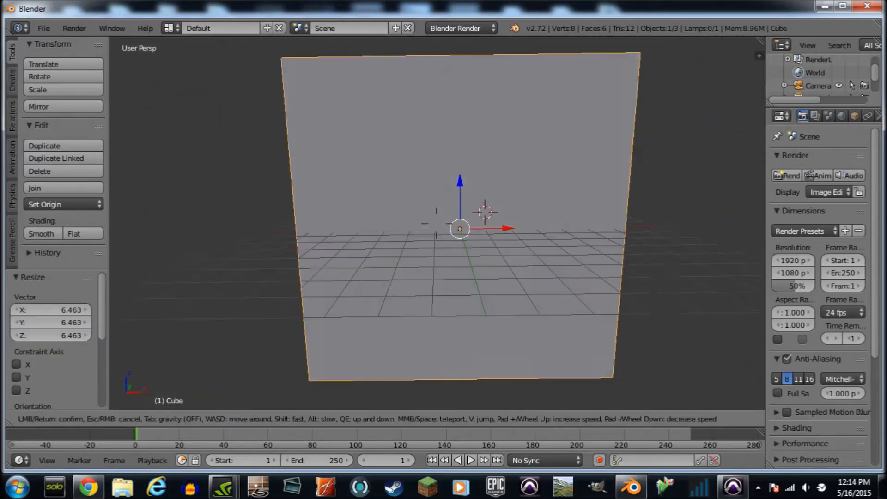
pyautogui.click(439, 251)
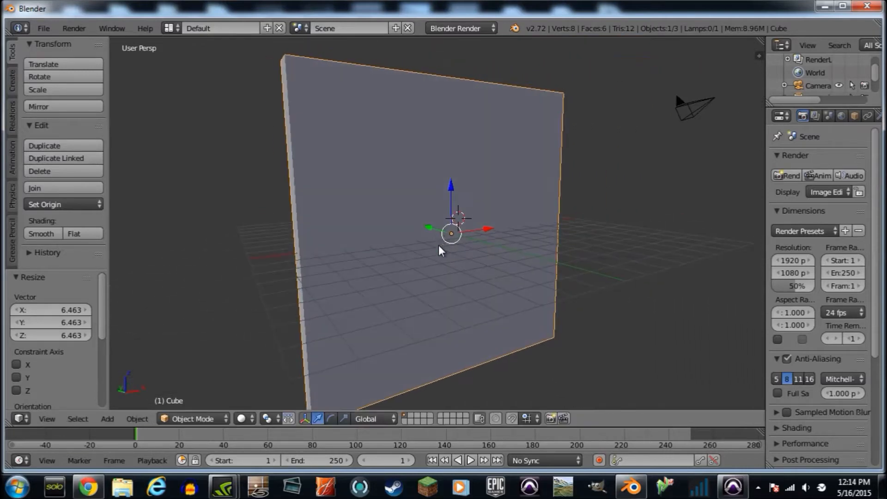
pyautogui.press('Tab')
pyautogui.click(406, 419)
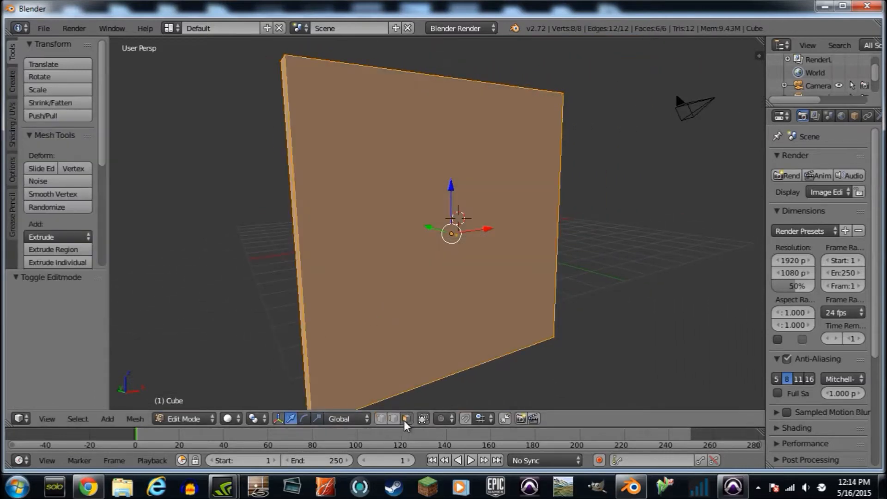
pyautogui.click(402, 299)
# Subdivide the selected front face repeatedly, one cut at a time, into a 32 by 32 grid of faces.
pyautogui.hotkey('shift', 'f')
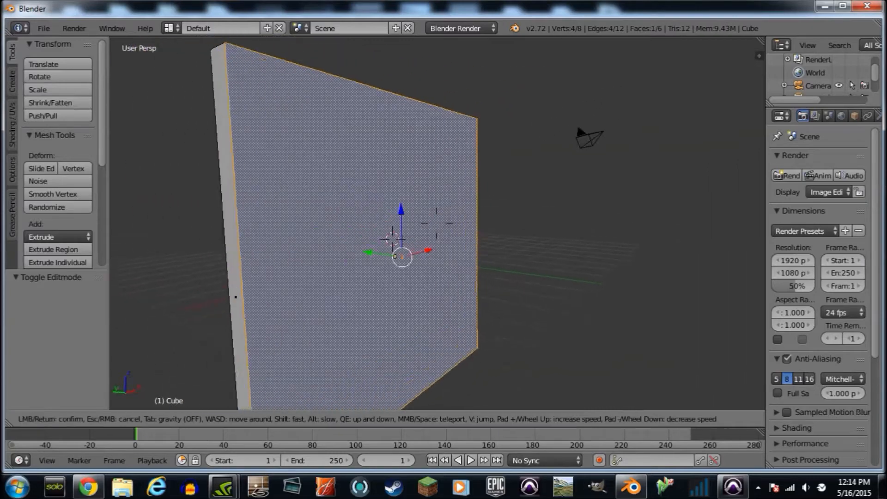
pyautogui.click(436, 223)
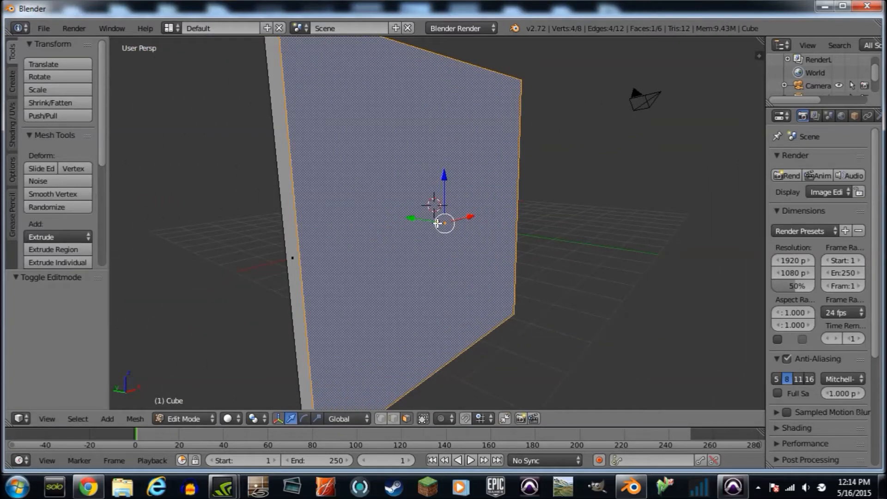
pyautogui.press('w')
pyautogui.click(440, 157)
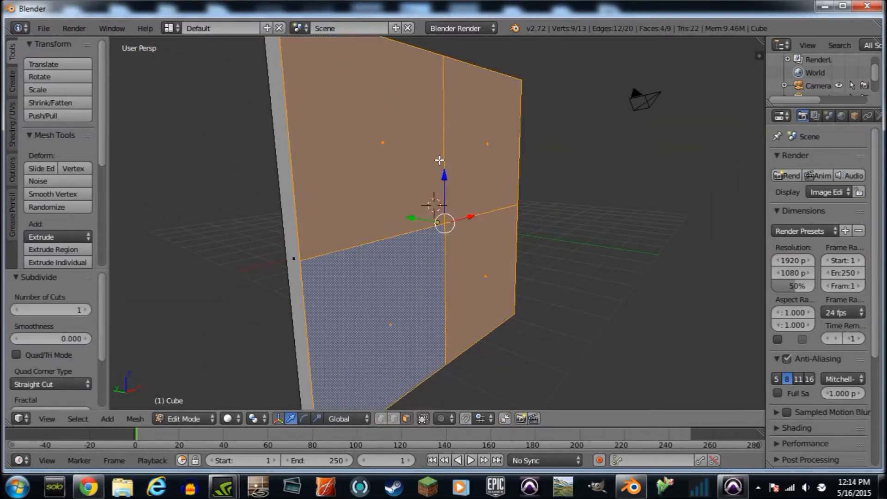
pyautogui.press('w')
pyautogui.click(440, 157)
pyautogui.press('w')
pyautogui.click(439, 157)
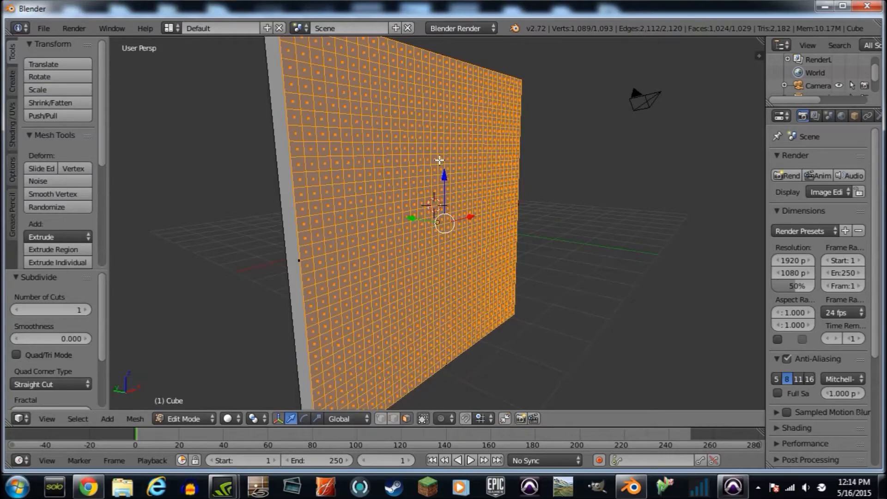
# Select a closed square ring of faces on the front grid, one face in from the outer edge, using shortest-path selection.
pyautogui.hotkey('shift', 'f')
pyautogui.press('s')
pyautogui.press('w')
pyautogui.press('s')
pyautogui.press('w')
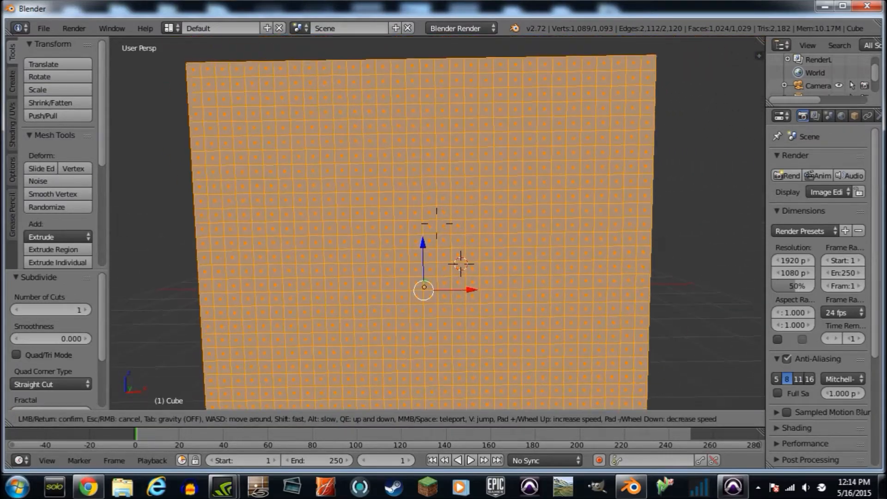
pyautogui.press('s')
pyautogui.press('w')
pyautogui.press('s')
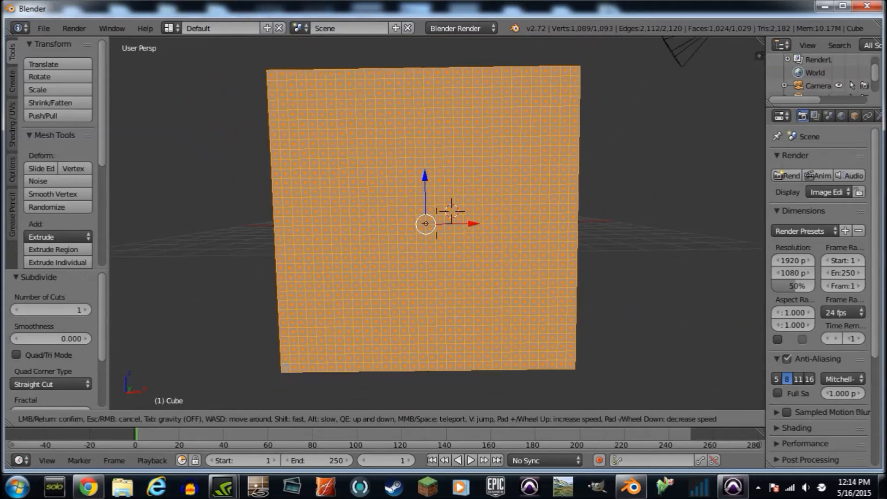
pyautogui.click(437, 224)
pyautogui.hotkey('shift', 'f')
pyautogui.press('w')
pyautogui.click(437, 224)
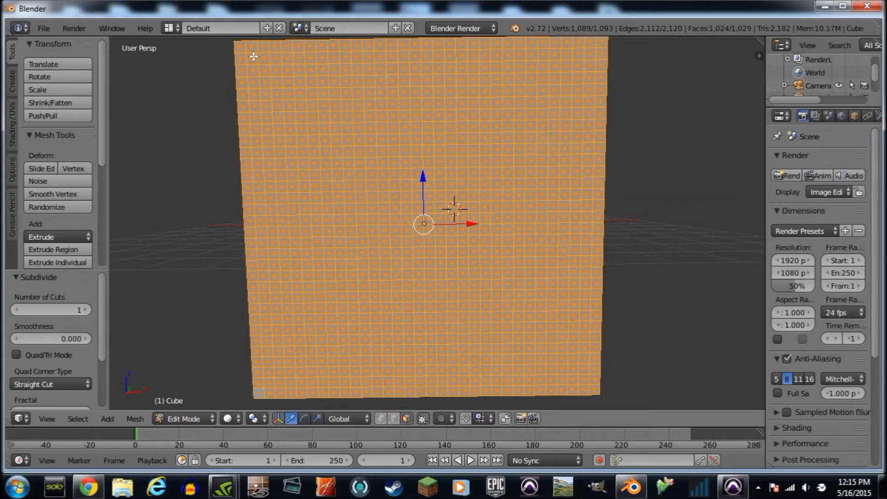
pyautogui.rightClick(253, 57)
pyautogui.keyDown('ctrl'); pyautogui.rightClick(590, 54); pyautogui.keyUp('ctrl')
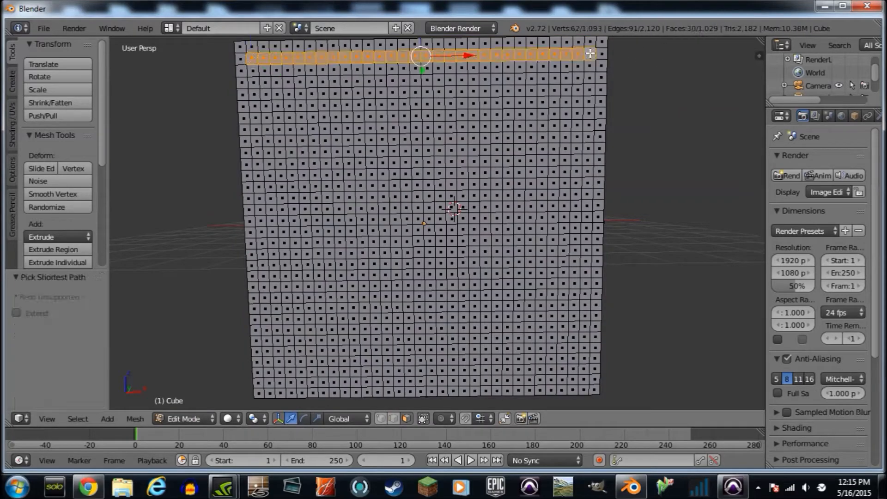
pyautogui.keyDown('ctrl'); pyautogui.rightClick(583, 378); pyautogui.keyUp('ctrl')
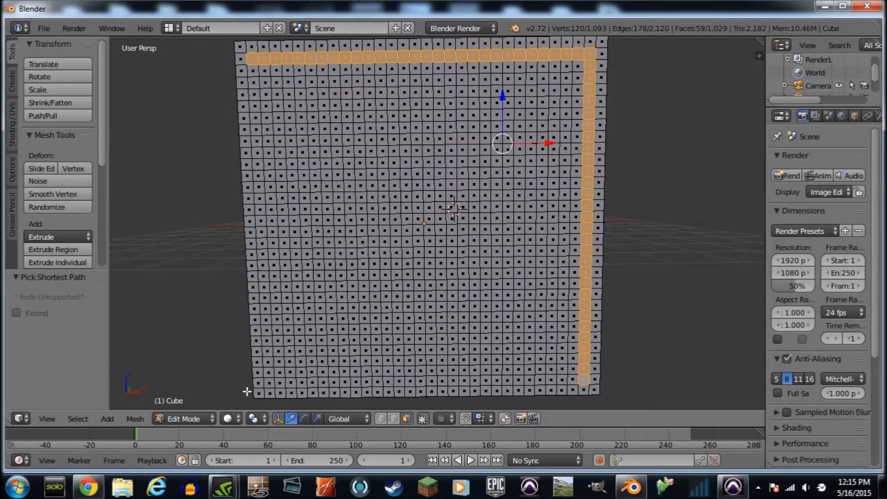
pyautogui.keyDown('ctrl'); pyautogui.rightClick(267, 383); pyautogui.keyUp('ctrl')
pyautogui.keyDown('ctrl'); pyautogui.rightClick(253, 70); pyautogui.keyUp('ctrl')
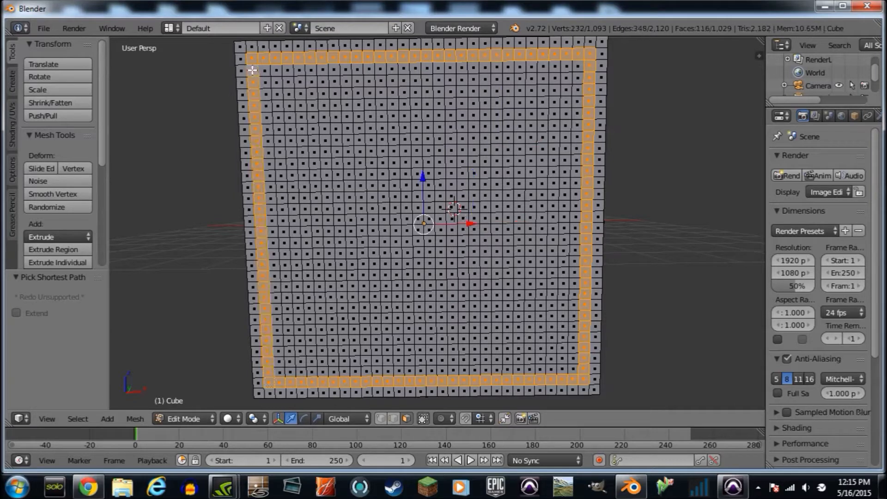
# Add a second concentric square ring of faces to the selection, leaving one row unselected inside the first ring.
pyautogui.keyDown('shift'); pyautogui.rightClick(277, 82); pyautogui.keyUp('shift')
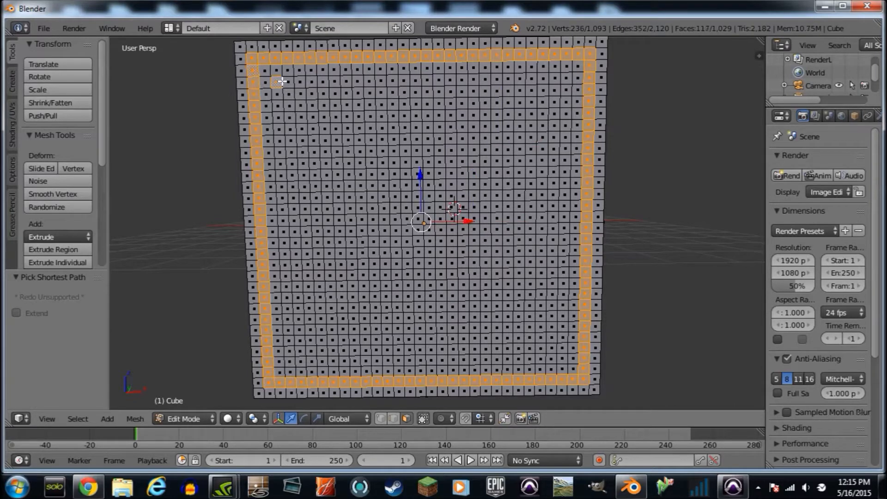
pyautogui.keyDown('ctrl'); pyautogui.rightClick(565, 83); pyautogui.keyUp('ctrl')
pyautogui.keyDown('ctrl'); pyautogui.rightClick(563, 359); pyautogui.keyUp('ctrl')
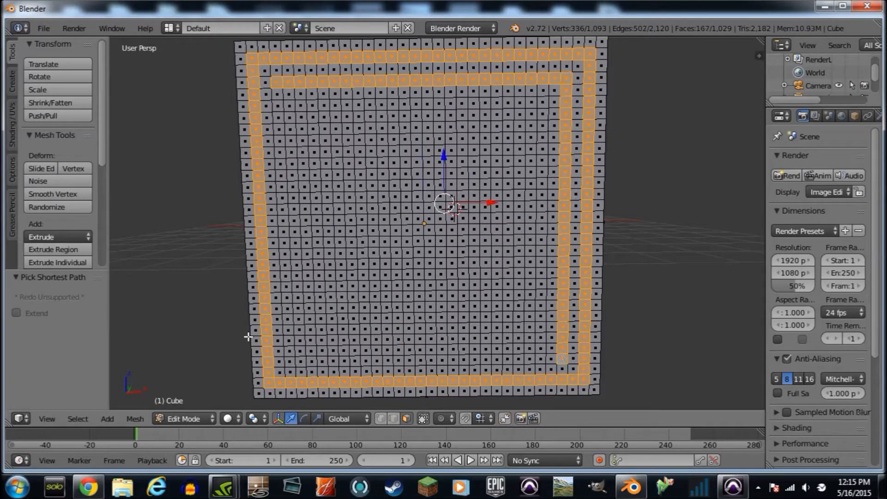
pyautogui.keyDown('ctrl'); pyautogui.rightClick(292, 362); pyautogui.keyUp('ctrl')
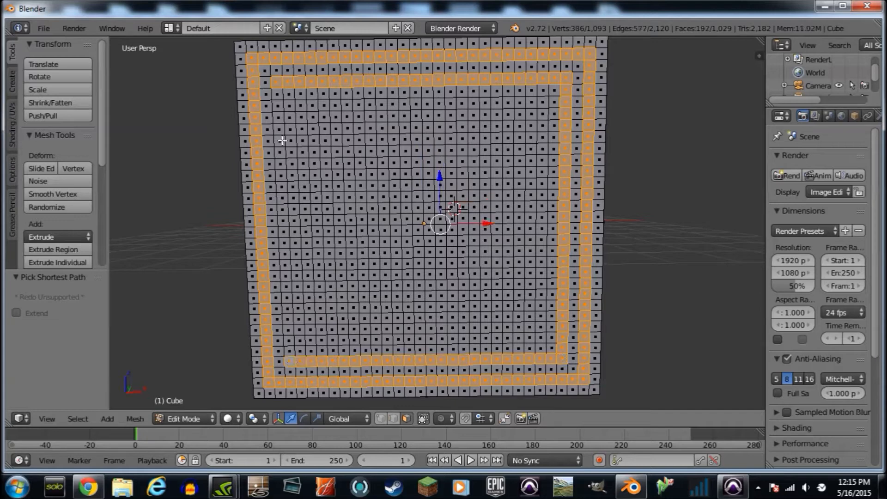
pyautogui.keyDown('ctrl'); pyautogui.rightClick(281, 96); pyautogui.keyUp('ctrl')
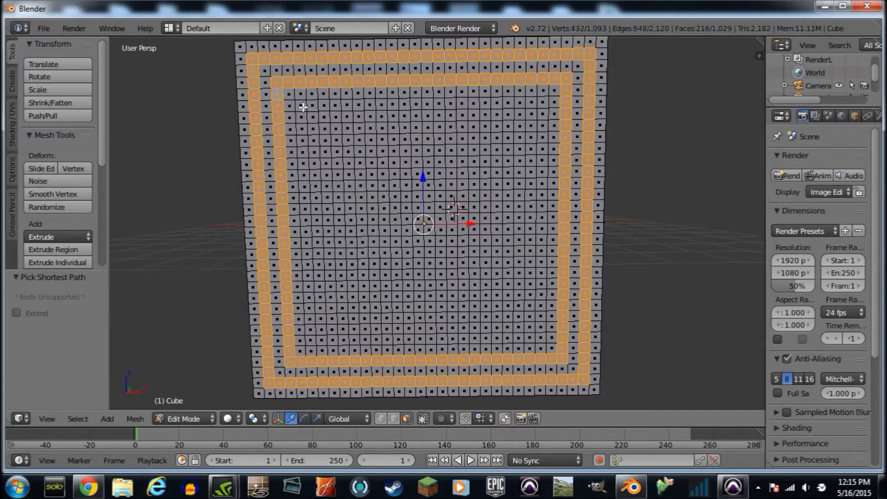
# Add a third concentric square ring of faces to the selection, leaving a one-face gap inside the second ring.
pyautogui.keyDown('ctrl'); pyautogui.rightClick(540, 103); pyautogui.keyUp('ctrl')
pyautogui.keyDown('ctrl'); pyautogui.rightClick(537, 339); pyautogui.keyUp('ctrl')
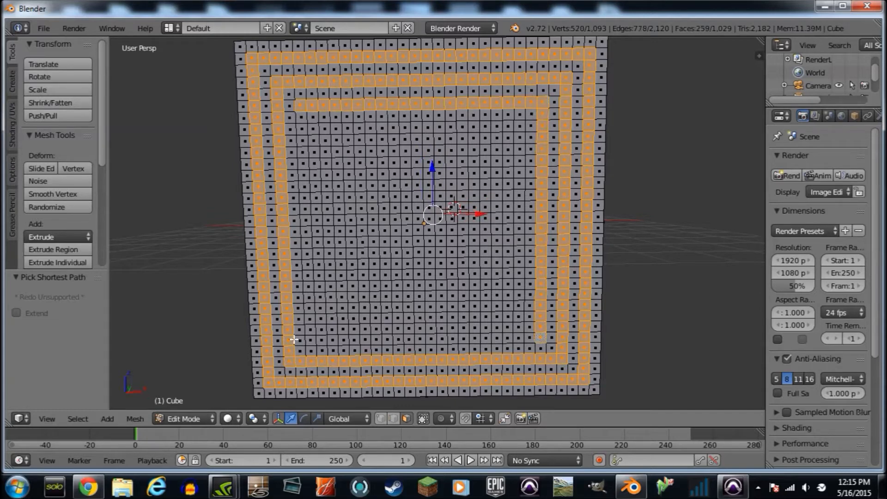
pyautogui.keyDown('ctrl'); pyautogui.rightClick(319, 342); pyautogui.keyUp('ctrl')
pyautogui.keyDown('ctrl'); pyautogui.rightClick(301, 117); pyautogui.keyUp('ctrl')
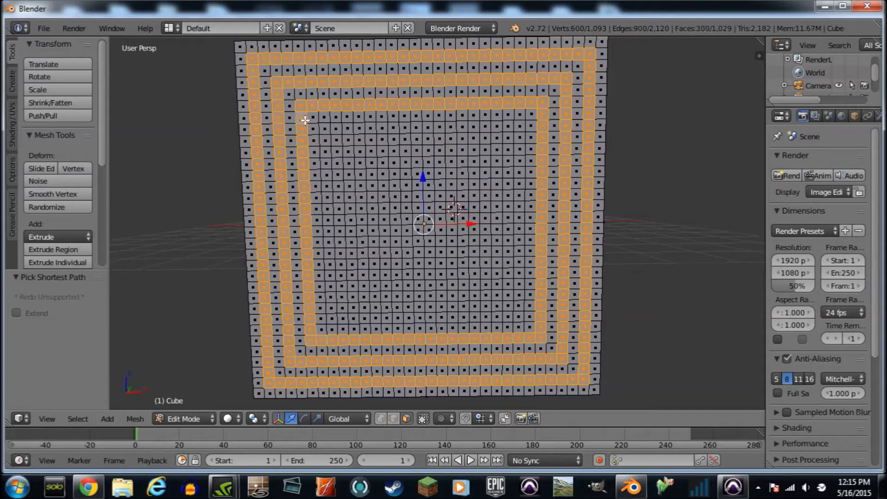
# Add a fourth concentric square ring of faces to the selection, leaving a one-face gap inside the third ring.
pyautogui.keyDown('ctrl'); pyautogui.rightClick(520, 130); pyautogui.keyUp('ctrl')
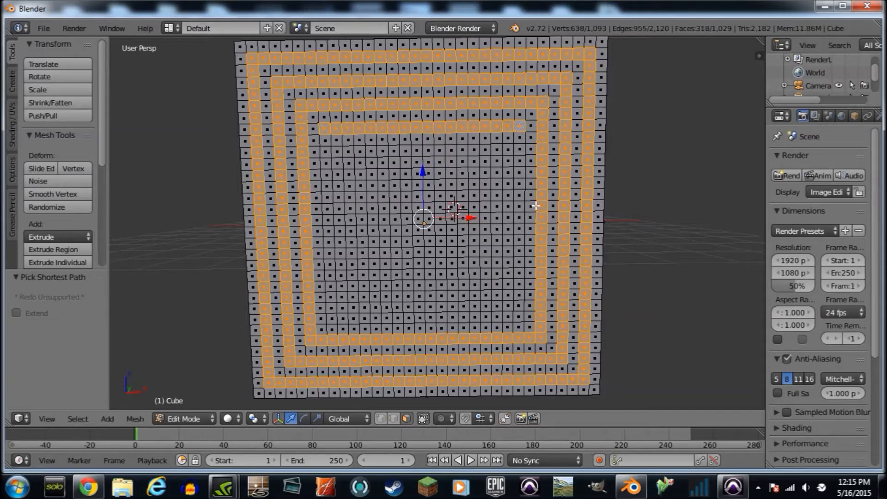
pyautogui.keyDown('ctrl'); pyautogui.rightClick(518, 318); pyautogui.keyUp('ctrl')
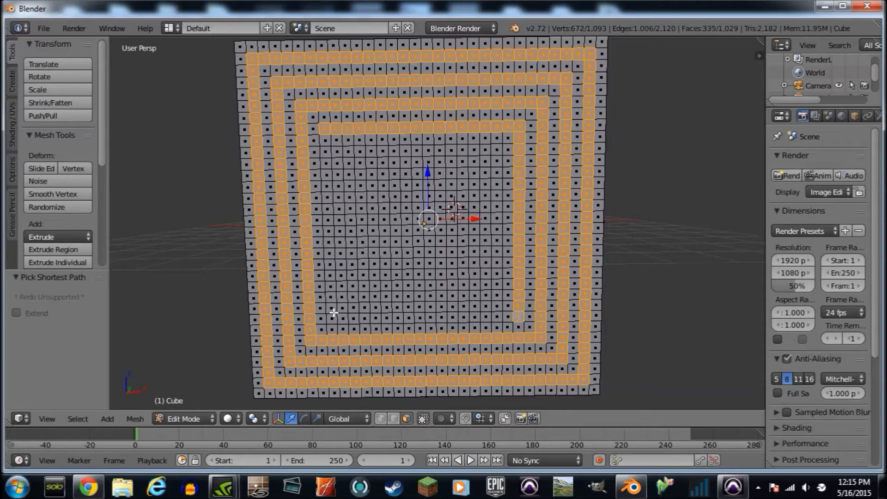
pyautogui.keyDown('ctrl'); pyautogui.rightClick(335, 318); pyautogui.keyUp('ctrl')
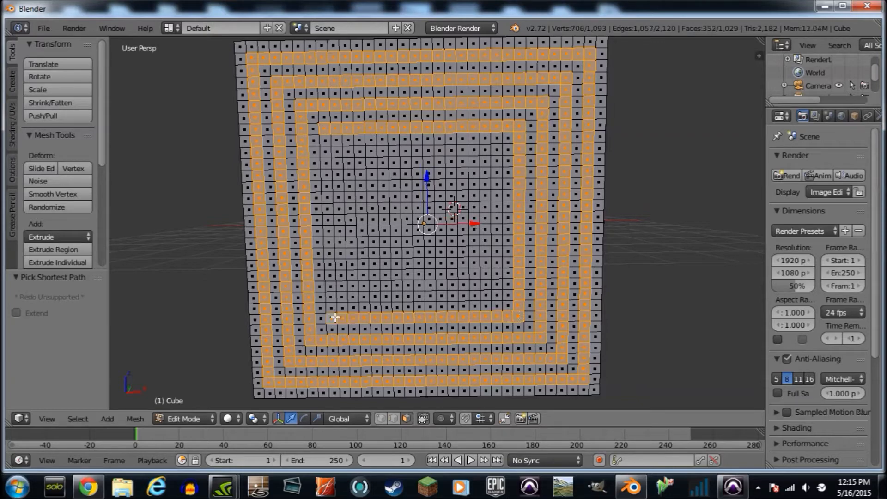
pyautogui.keyDown('ctrl'); pyautogui.rightClick(328, 147); pyautogui.keyUp('ctrl')
# Extrude the four selected rings outward from the slab by about -0.751 along Y and clear the selection.
pyautogui.hotkey('shift', 'f')
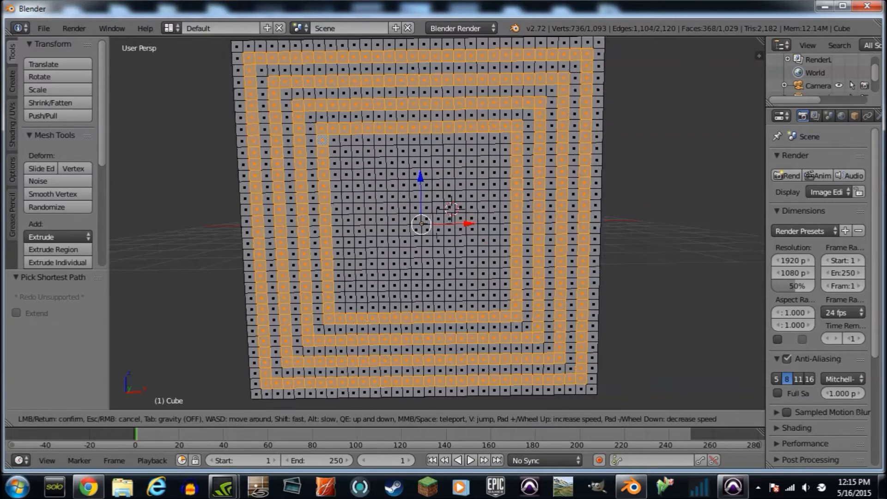
pyautogui.click(438, 224)
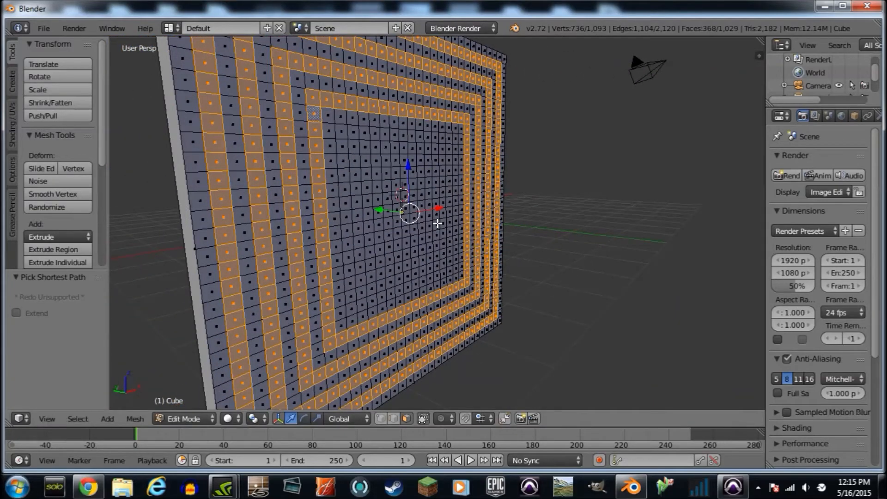
pyautogui.press('e')
pyautogui.click(453, 222)
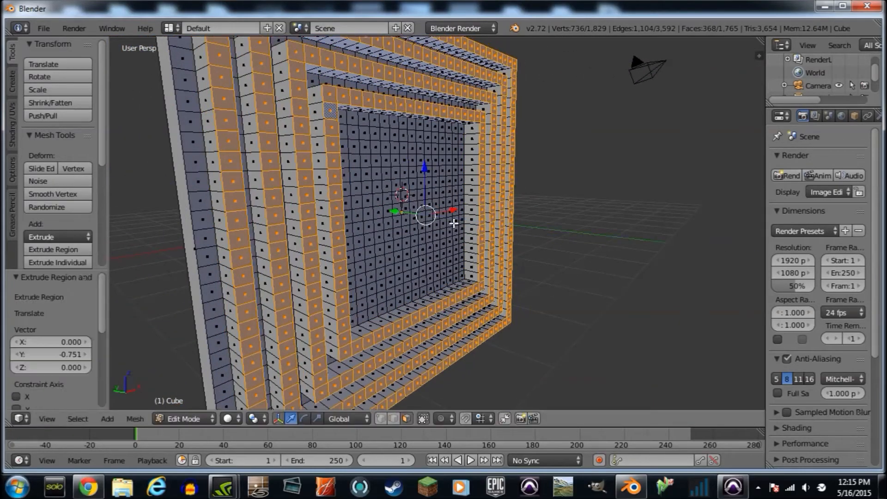
pyautogui.press('a')
# Merge the outermost raised ring's top, right and bottom front faces into one face, and its left column into another.
pyautogui.hotkey('shift', 'f')
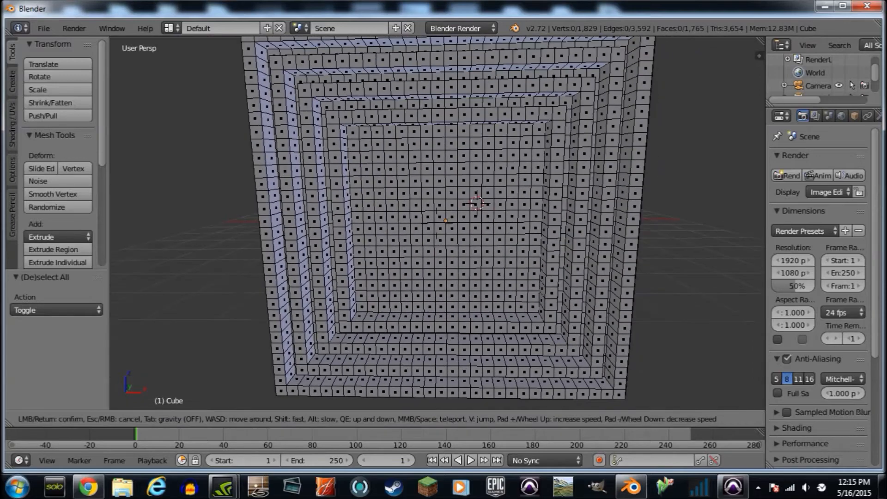
pyautogui.click(438, 222)
pyautogui.rightClick(264, 62)
pyautogui.rightClick(258, 61)
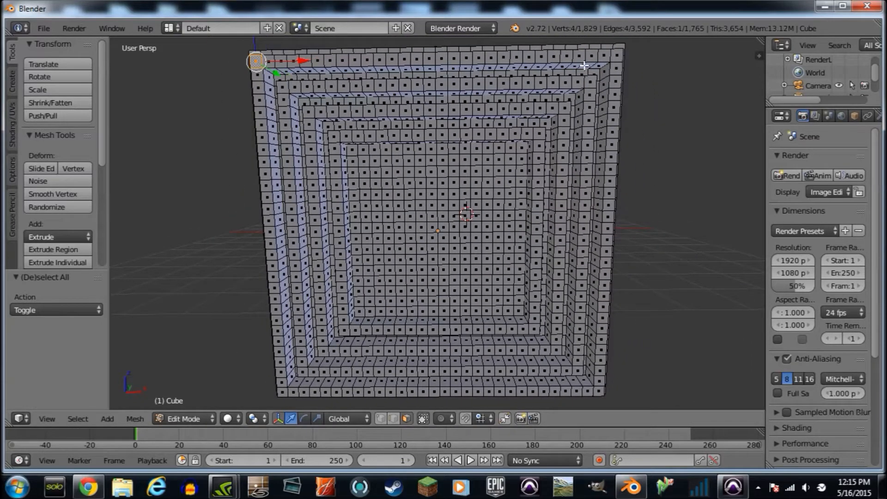
pyautogui.keyDown('ctrl'); pyautogui.rightClick(617, 55); pyautogui.keyUp('ctrl')
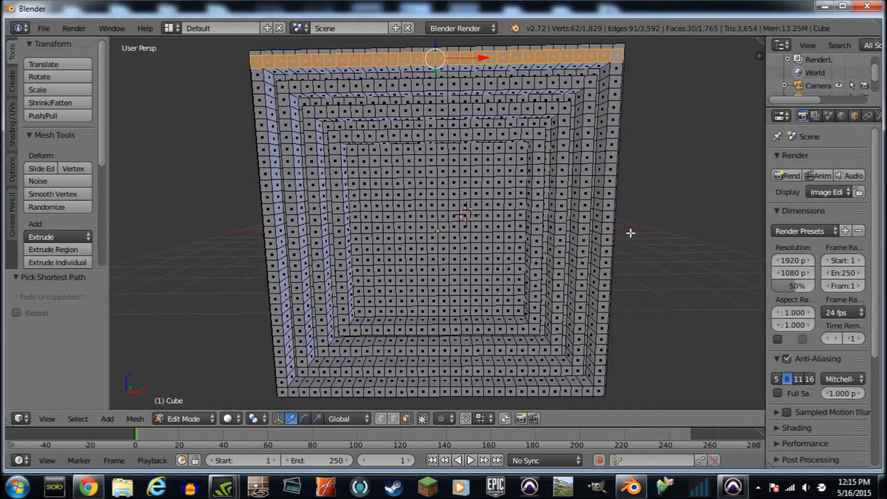
pyautogui.keyDown('ctrl'); pyautogui.rightClick(599, 394); pyautogui.keyUp('ctrl')
pyautogui.keyDown('ctrl'); pyautogui.rightClick(284, 392); pyautogui.keyUp('ctrl')
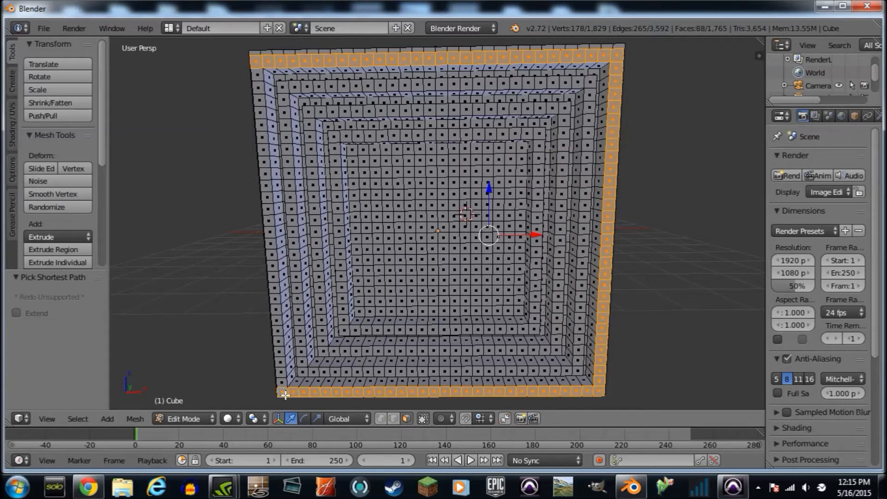
pyautogui.press('f')
pyautogui.rightClick(285, 386)
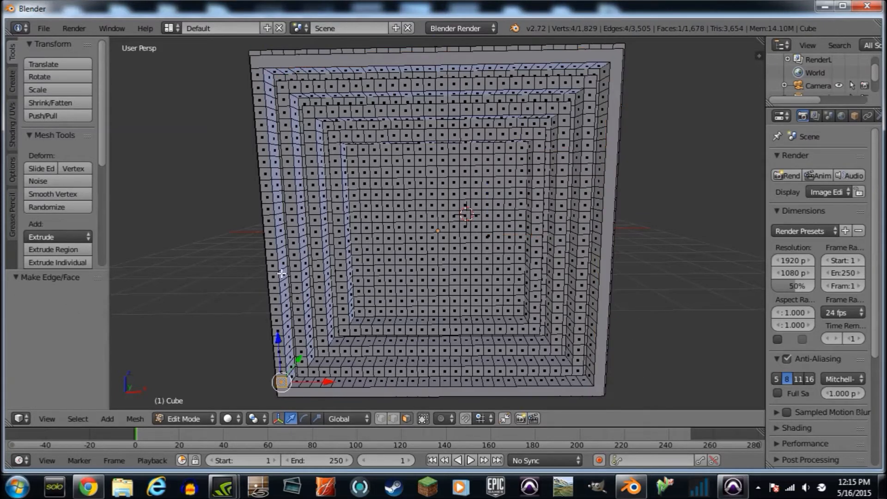
pyautogui.keyDown('ctrl'); pyautogui.rightClick(258, 76); pyautogui.keyUp('ctrl')
pyautogui.press('f')
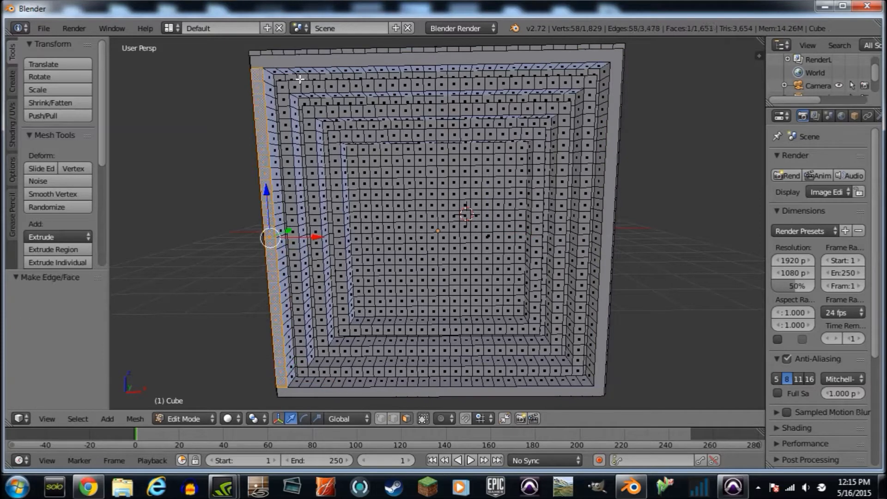
# Merge the second raised ring's top, right and bottom front faces into one face, and its left column into another.
pyautogui.rightClick(287, 86)
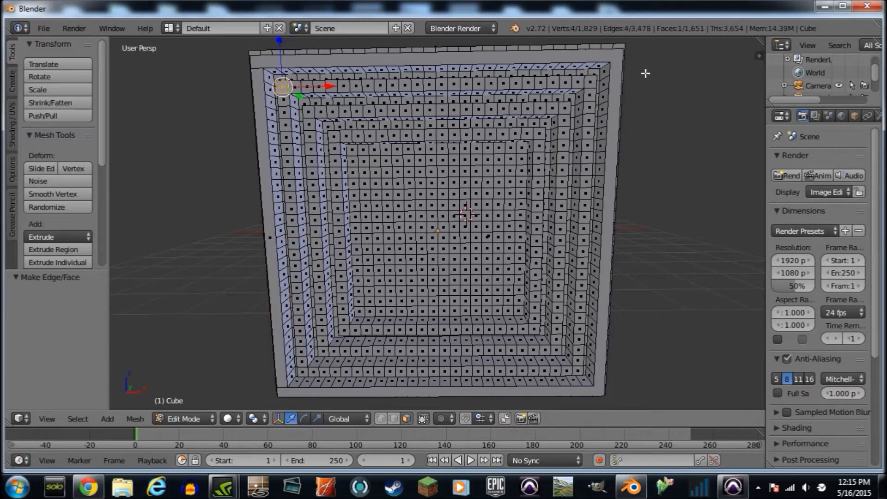
pyautogui.keyDown('ctrl'); pyautogui.rightClick(594, 85); pyautogui.keyUp('ctrl')
pyautogui.keyDown('ctrl'); pyautogui.rightClick(578, 370); pyautogui.keyUp('ctrl')
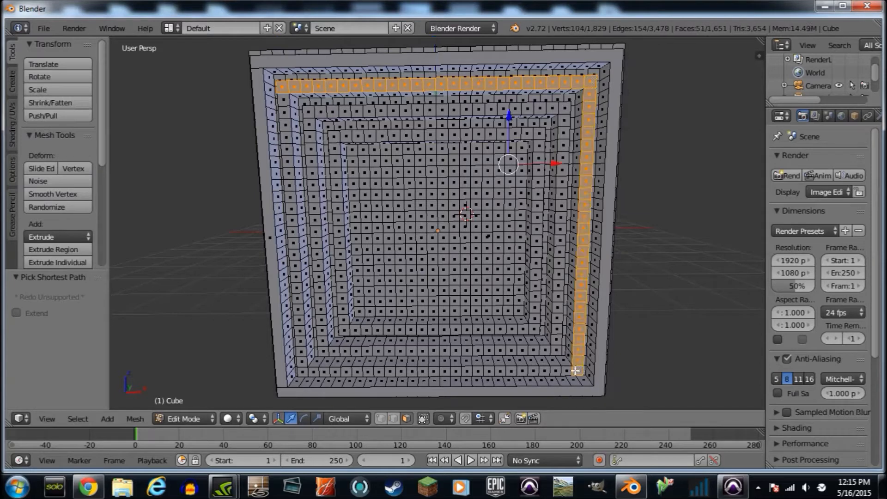
pyautogui.keyDown('ctrl'); pyautogui.rightClick(303, 373); pyautogui.keyUp('ctrl')
pyautogui.press('f')
pyautogui.rightClick(303, 362)
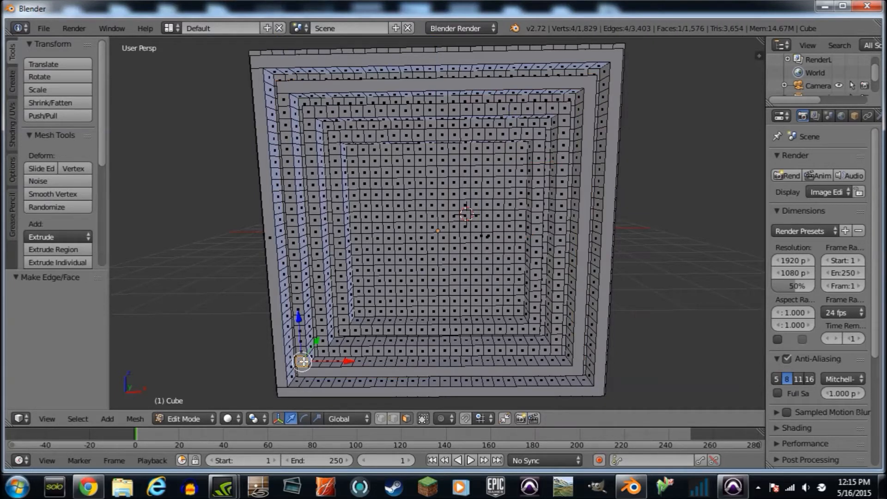
pyautogui.keyDown('ctrl'); pyautogui.rightClick(284, 100); pyautogui.keyUp('ctrl')
pyautogui.press('f')
# Merge the third raised ring's top, right and bottom front faces into one face, and its left column into another.
pyautogui.rightClick(309, 111)
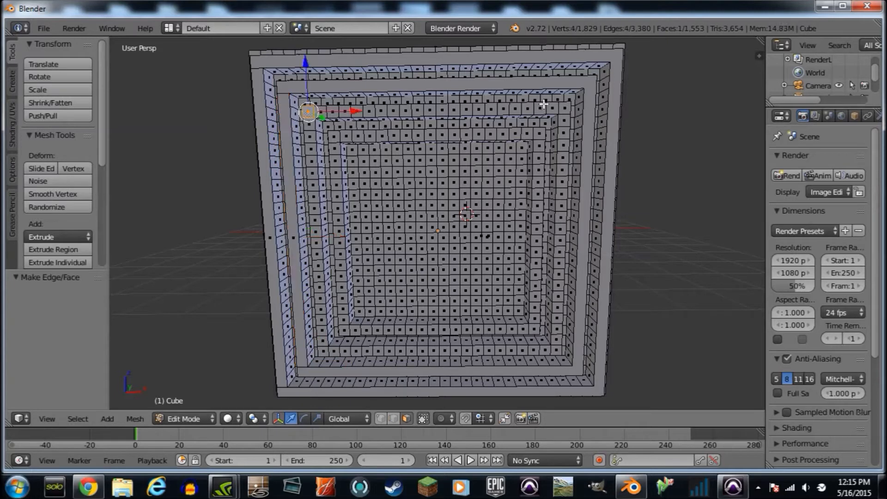
pyautogui.keyDown('ctrl'); pyautogui.rightClick(565, 110); pyautogui.keyUp('ctrl')
pyautogui.keyDown('ctrl'); pyautogui.rightClick(559, 351); pyautogui.keyUp('ctrl')
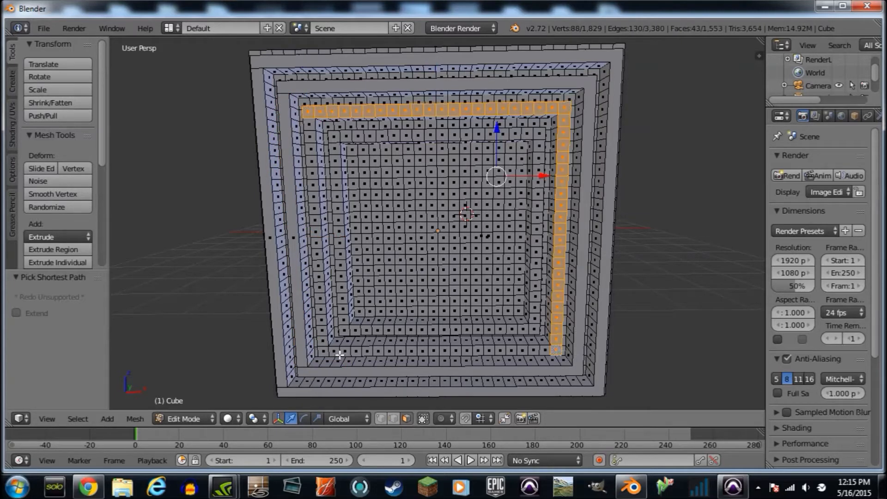
pyautogui.keyDown('ctrl'); pyautogui.rightClick(326, 352); pyautogui.keyUp('ctrl')
pyautogui.press('f')
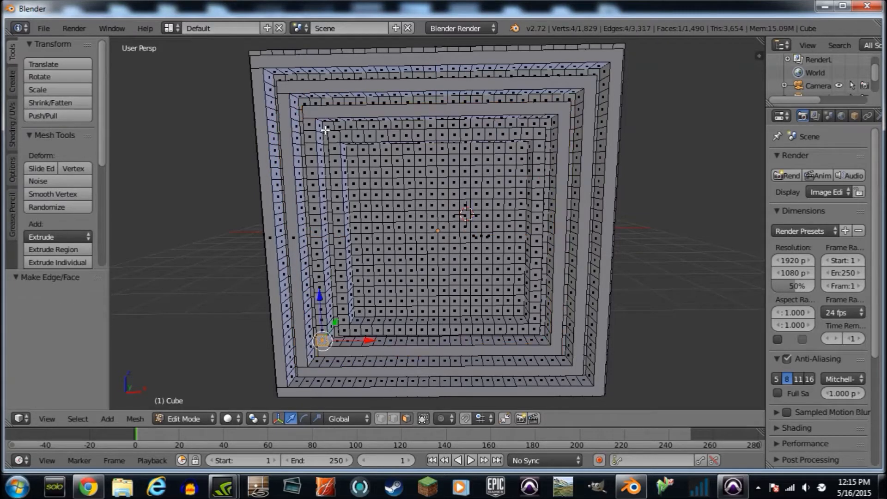
pyautogui.keyDown('ctrl'); pyautogui.rightClick(302, 127); pyautogui.keyUp('ctrl')
pyautogui.press('f')
# Merge the innermost raised ring's top, right and bottom front faces into one face and its left column into another, and clear the selection.
pyautogui.rightClick(342, 136)
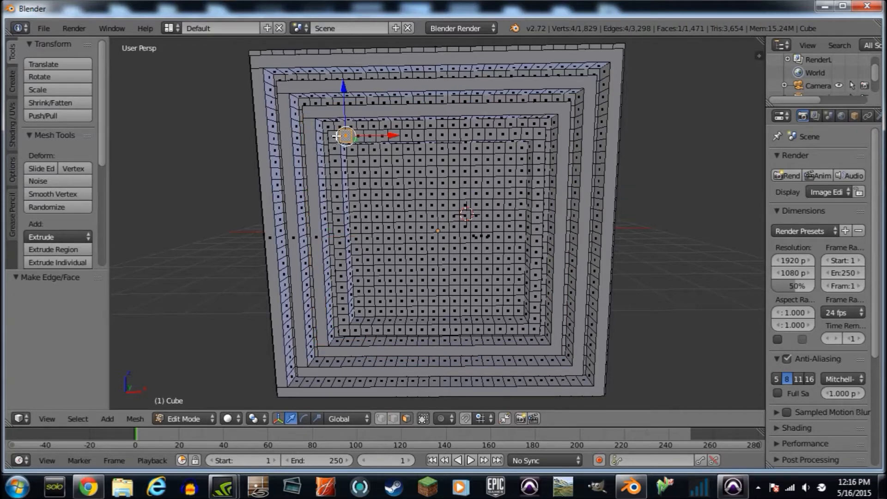
pyautogui.rightClick(332, 140)
pyautogui.keyDown('ctrl'); pyautogui.rightClick(539, 139); pyautogui.keyUp('ctrl')
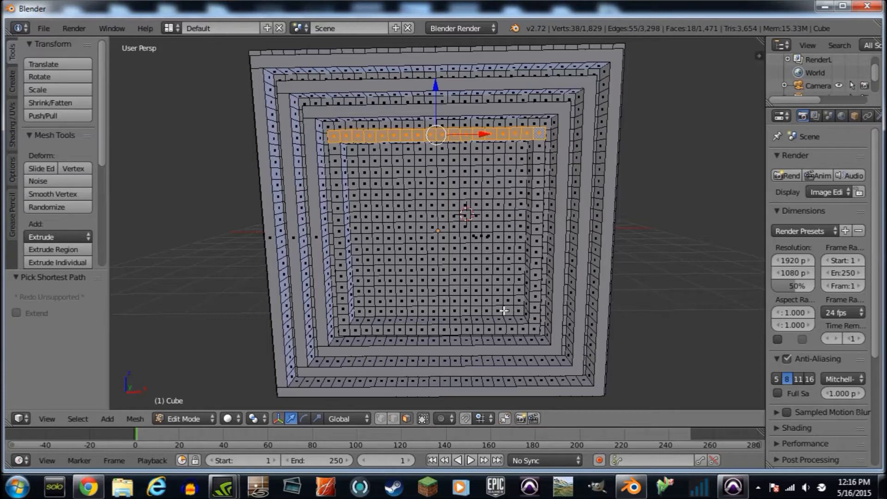
pyautogui.keyDown('ctrl'); pyautogui.rightClick(533, 333); pyautogui.keyUp('ctrl')
pyautogui.keyDown('ctrl'); pyautogui.rightClick(340, 333); pyautogui.keyUp('ctrl')
pyautogui.press('f')
pyautogui.rightClick(350, 315)
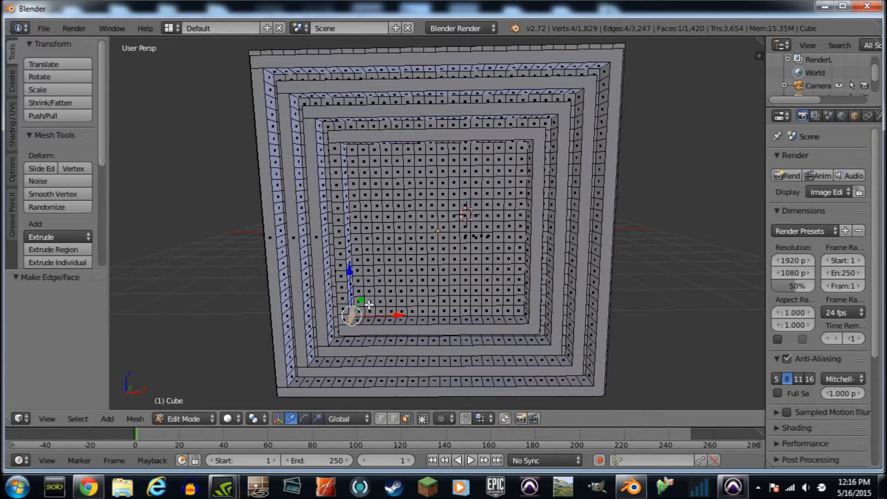
pyautogui.keyDown('ctrl'); pyautogui.rightClick(336, 150); pyautogui.keyUp('ctrl')
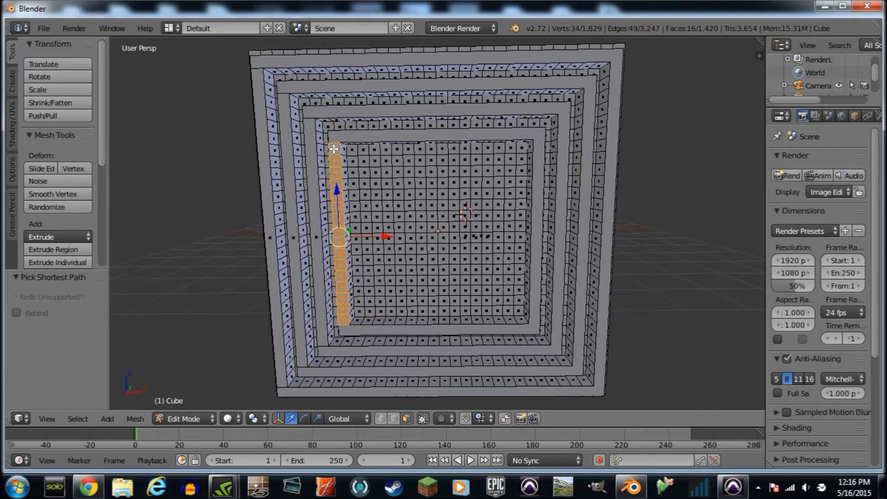
pyautogui.hotkey('shift', 'f')
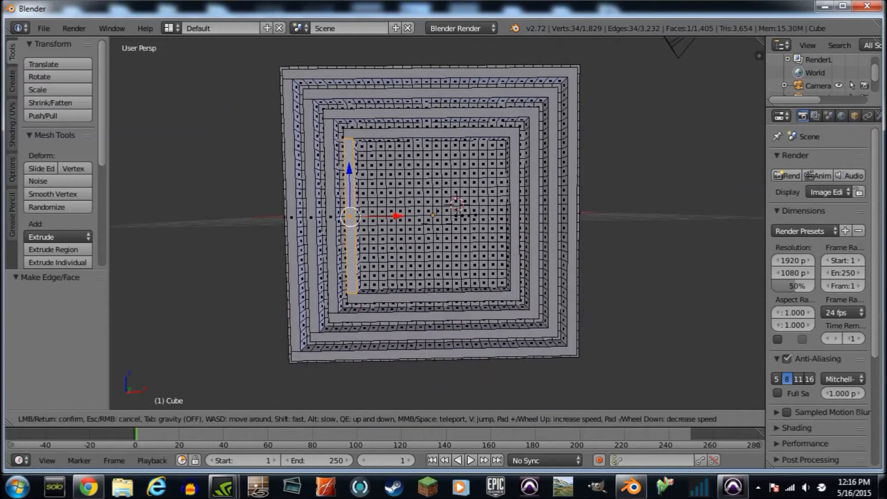
pyautogui.click(435, 223)
pyautogui.press('a')
# Circle-select a large patch of faces in the slab's recessed centre and merge it into a single face.
pyautogui.hotkey('shift', 'f')
pyautogui.scroll(2, 436, 224)
pyautogui.click(440, 231)
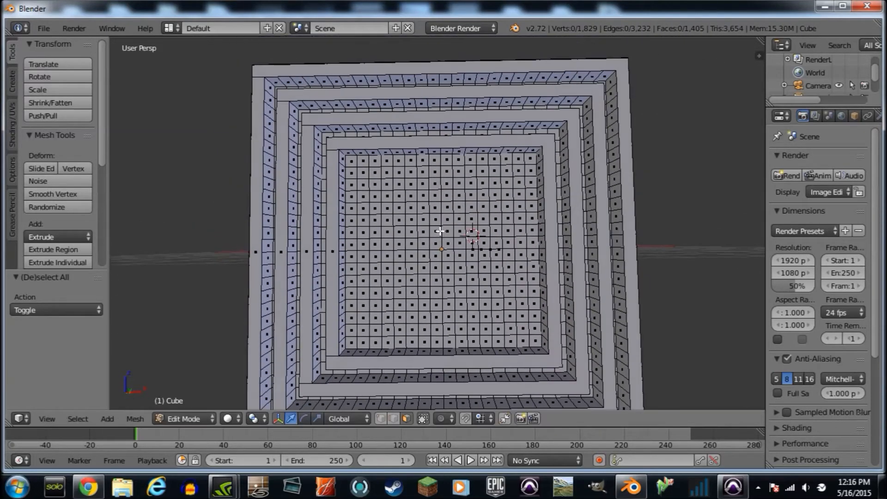
pyautogui.press('c')
pyautogui.moveTo(440, 237)
pyautogui.mouseDown()
pyautogui.moveTo(461, 280)
pyautogui.moveTo(450, 293)
pyautogui.moveTo(390, 279)
pyautogui.moveTo(363, 305)
pyautogui.moveTo(477, 232)
pyautogui.mouseUp()
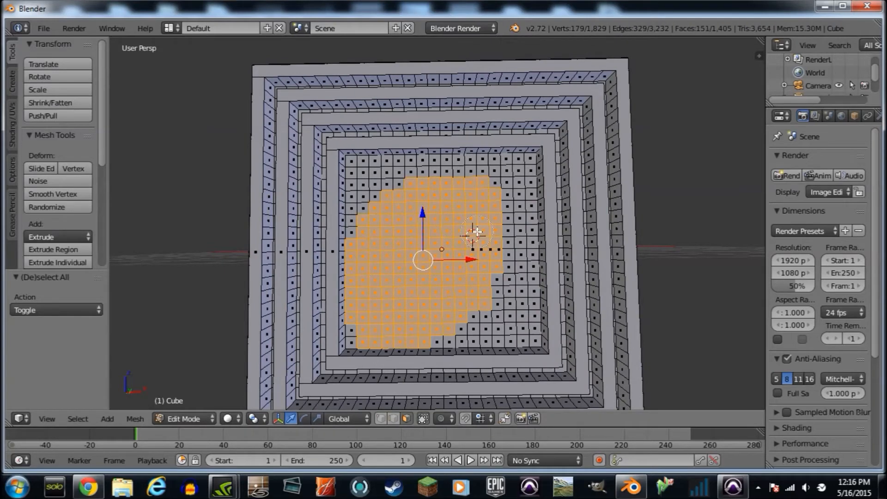
pyautogui.press('x')
pyautogui.click(487, 255)
# Examine the merged centre patch and the surrounding rings from close up and from farther away.
pyautogui.hotkey('shift', 'f')
pyautogui.scroll(2, 438, 223)
pyautogui.press('a')
pyautogui.press('d')
pyautogui.press('w')
pyautogui.press('s')
pyautogui.press('a')
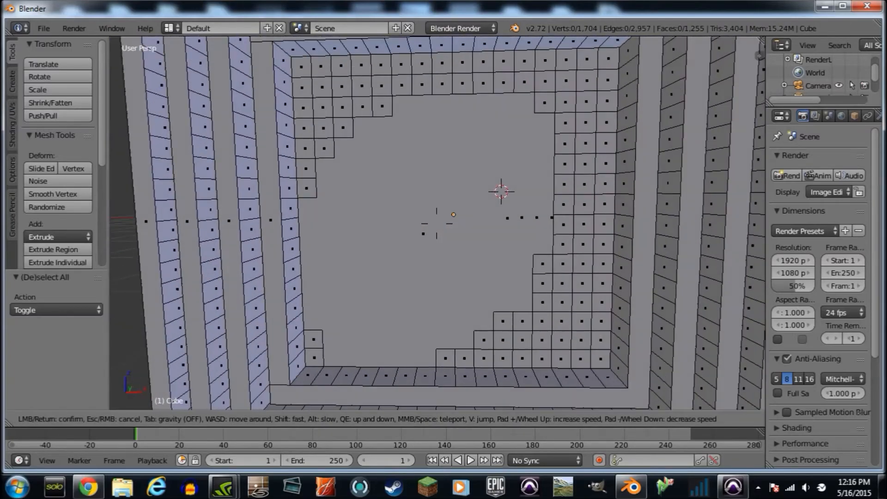
pyautogui.press('s')
pyautogui.press('w')
pyautogui.press('s')
pyautogui.press('w')
pyautogui.press('s')
pyautogui.press('w')
pyautogui.click(436, 223)
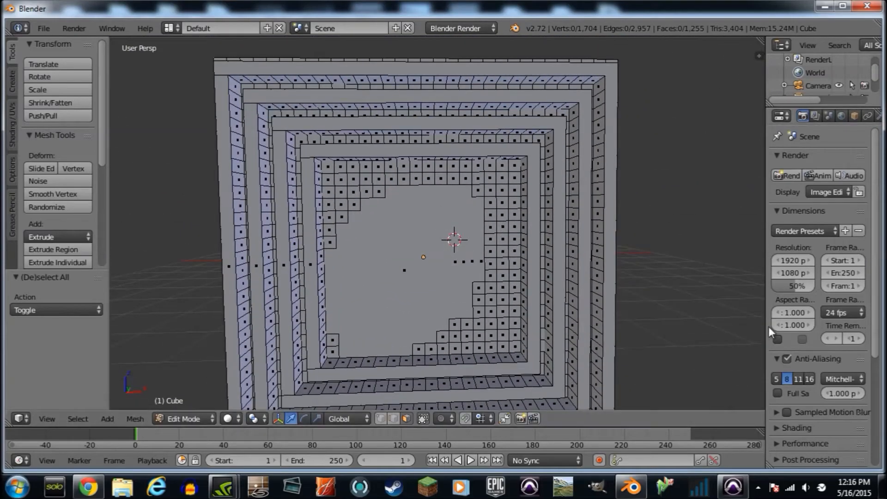
# Open the slab's material settings in a widened properties area and select the large merged face at the centre.
pyautogui.moveTo(768, 328); pyautogui.dragTo(690, 327)
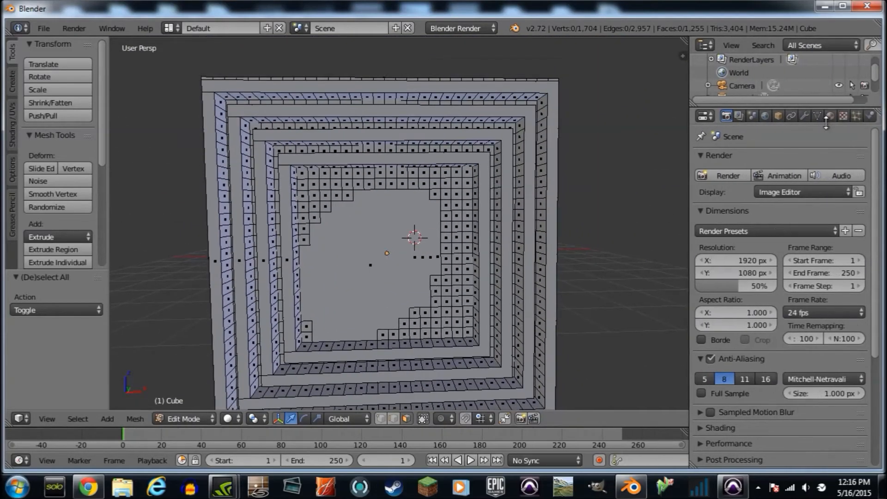
pyautogui.click(831, 116)
pyautogui.press('a')
pyautogui.rightClick(441, 181)
pyautogui.rightClick(318, 204)
pyautogui.rightClick(371, 265)
pyautogui.rightClick(435, 177)
pyautogui.rightClick(425, 143)
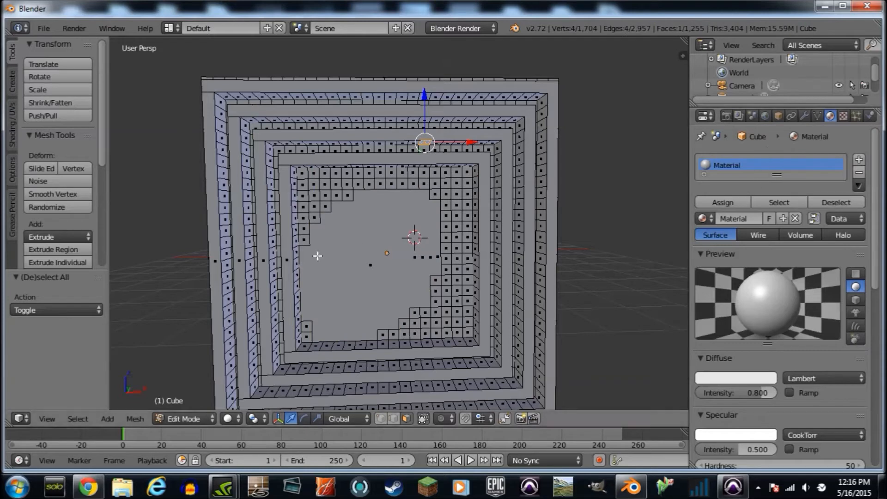
pyautogui.rightClick(400, 249)
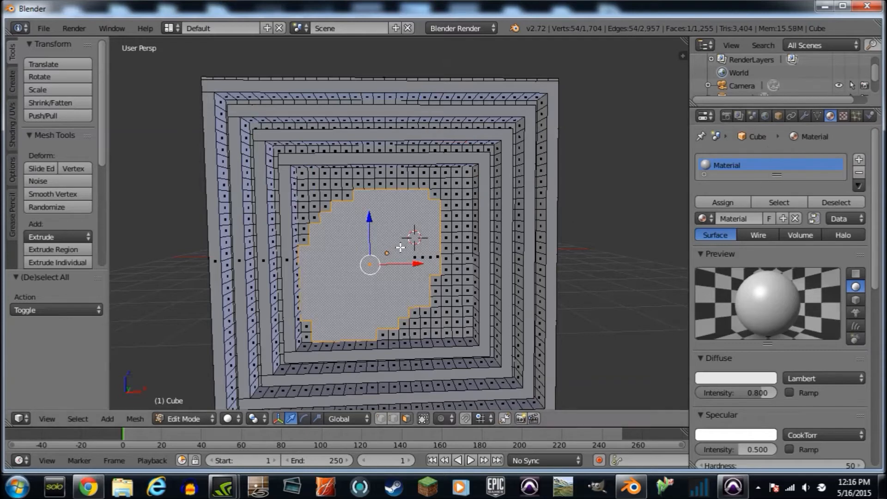
# Add a second material named Middle in a new slot and assign it to the selected centre face.
pyautogui.click(859, 160)
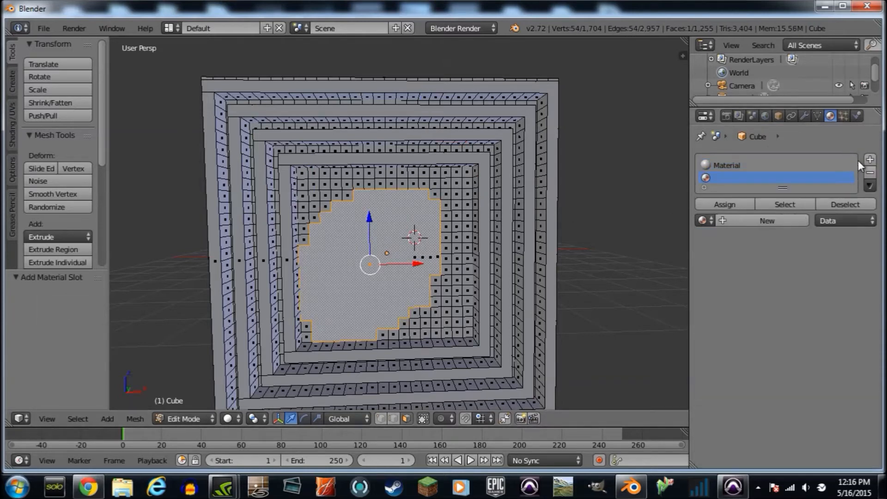
pyautogui.click(765, 223)
pyautogui.click(763, 219)
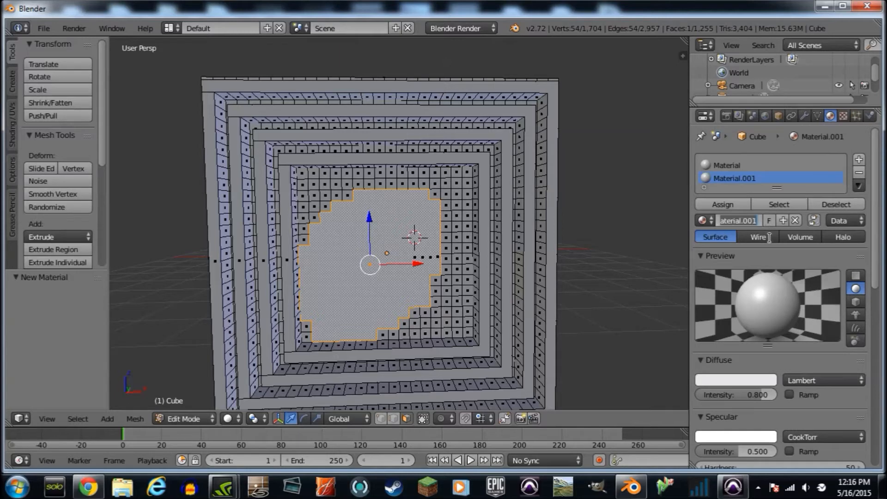
pyautogui.write('Middle')
pyautogui.press('Return')
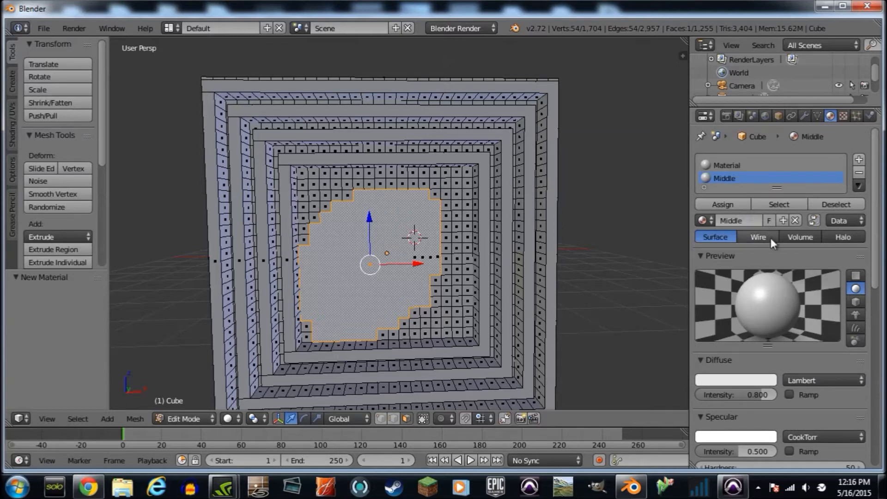
pyautogui.click(725, 208)
# Check which material is assigned to the centre face and to the small faces around it.
pyautogui.rightClick(466, 237)
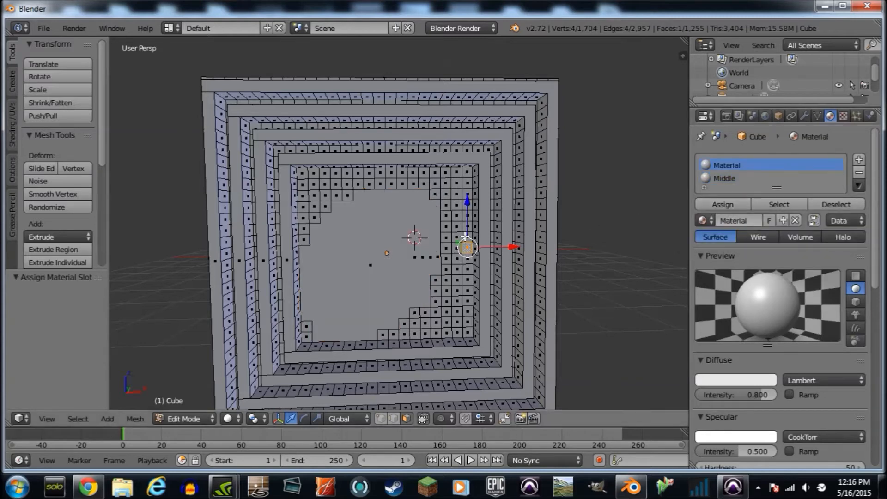
pyautogui.press('l')
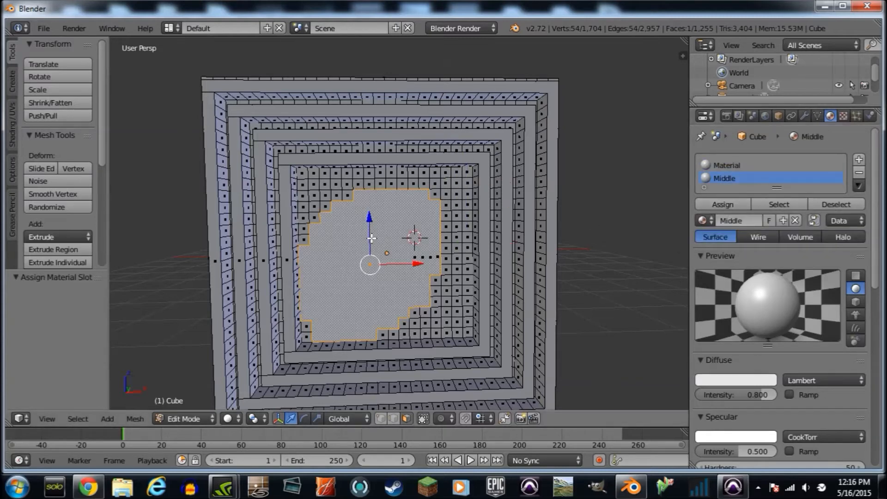
pyautogui.rightClick(433, 175)
pyautogui.rightClick(357, 253)
pyautogui.rightClick(281, 190)
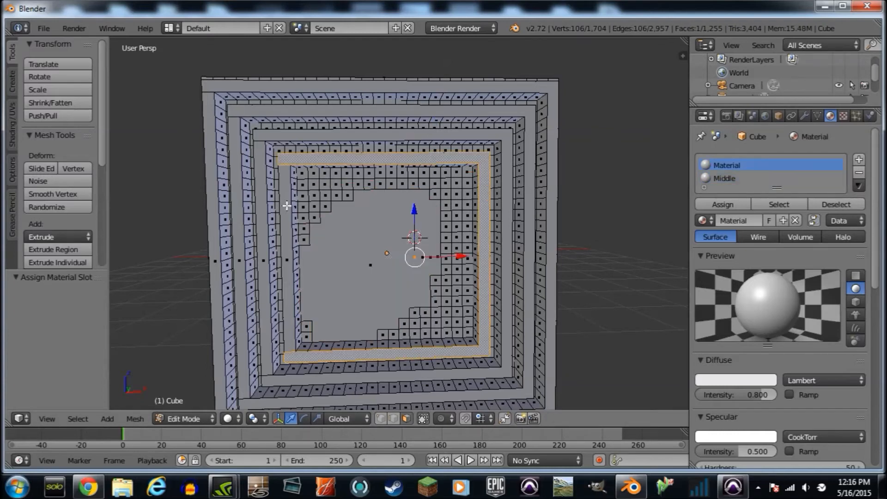
pyautogui.keyDown('ctrl'); pyautogui.rightClick(287, 206); pyautogui.keyUp('ctrl')
pyautogui.keyDown('ctrl'); pyautogui.rightClick(324, 138); pyautogui.keyUp('ctrl')
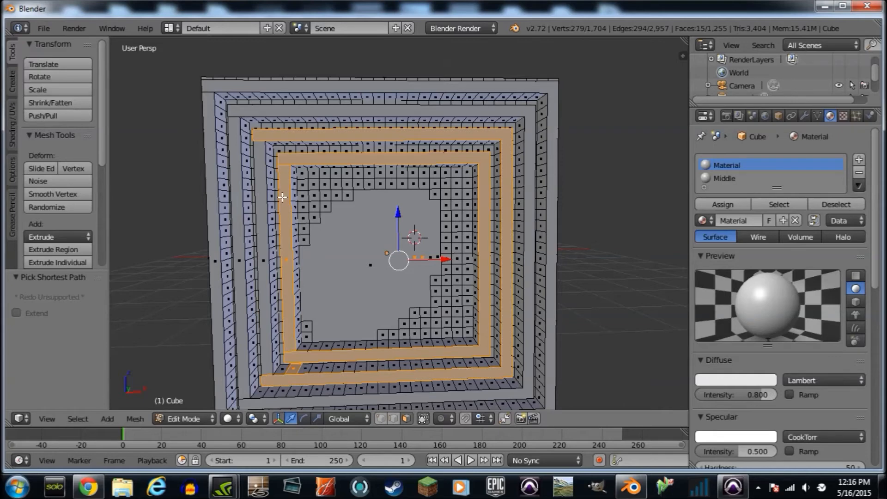
# Select the merged front faces of all four raised rings, starting from the left side of the third ring.
pyautogui.rightClick(263, 210)
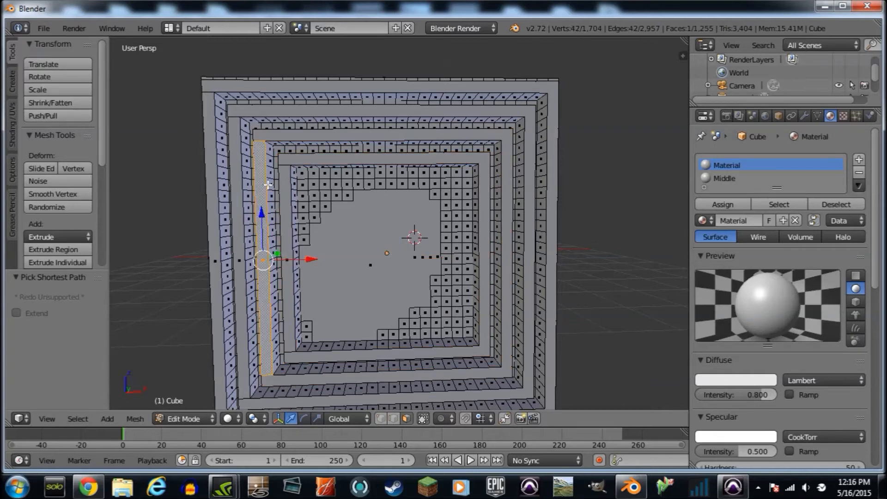
pyautogui.keyDown('ctrl'); pyautogui.rightClick(296, 137); pyautogui.keyUp('ctrl')
pyautogui.keyDown('ctrl'); pyautogui.rightClick(315, 162); pyautogui.keyUp('ctrl')
pyautogui.keyDown('ctrl'); pyautogui.rightClick(285, 202); pyautogui.keyUp('ctrl')
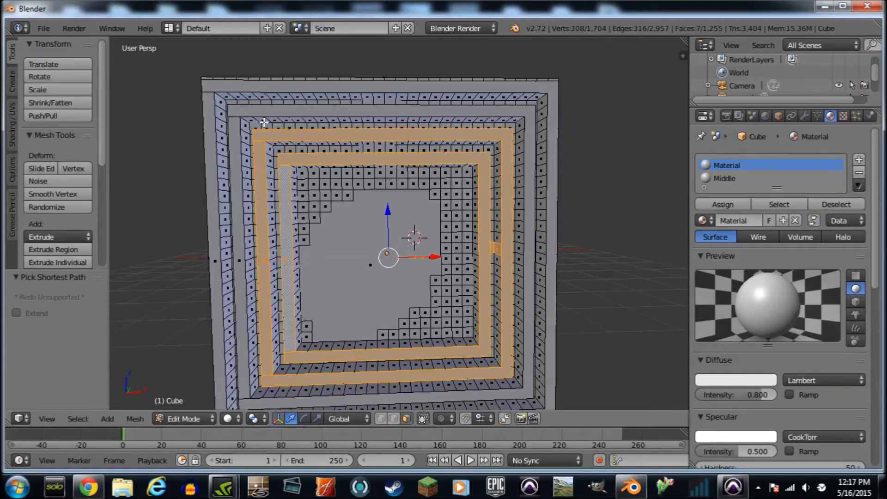
pyautogui.keyDown('ctrl'); pyautogui.rightClick(231, 167); pyautogui.keyUp('ctrl')
pyautogui.keyDown('ctrl'); pyautogui.rightClick(273, 80); pyautogui.keyUp('ctrl')
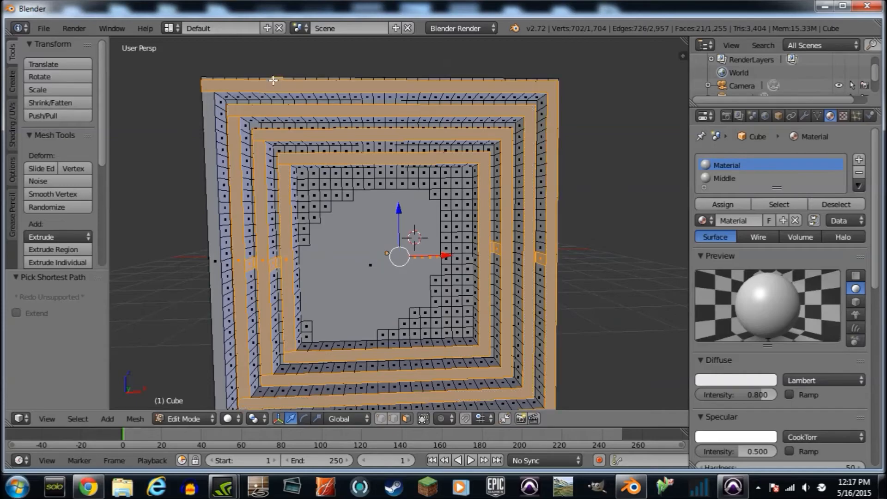
pyautogui.keyDown('ctrl'); pyautogui.rightClick(210, 169); pyautogui.keyUp('ctrl')
pyautogui.hotkey('shift', 'f')
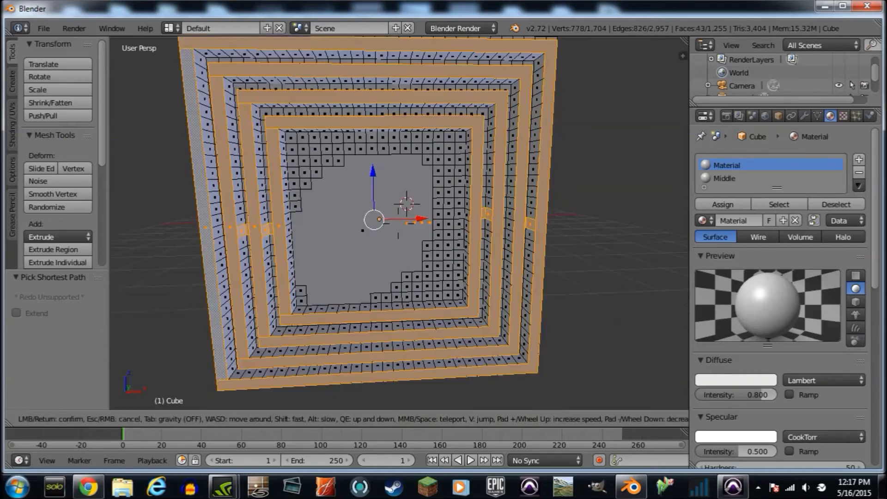
# Add a third material named Panels in a new slot and assign it to the selected front faces of the rings.
pyautogui.press('Return')
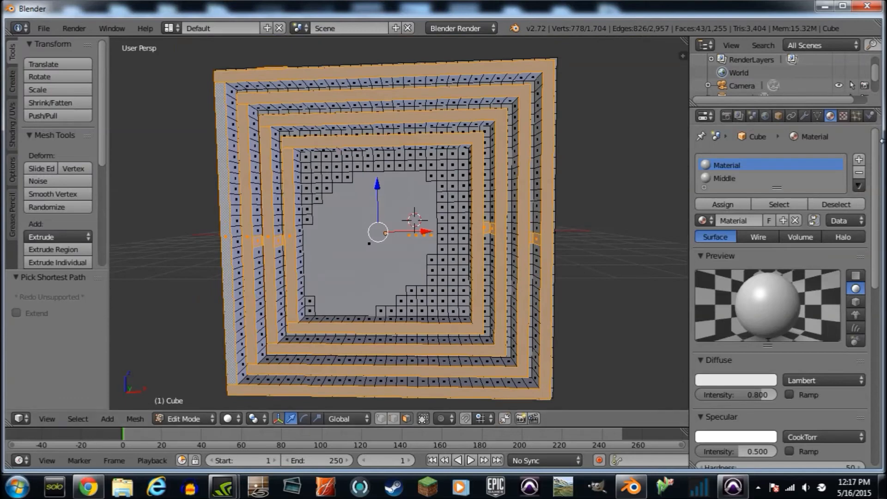
pyautogui.click(860, 160)
pyautogui.click(787, 235)
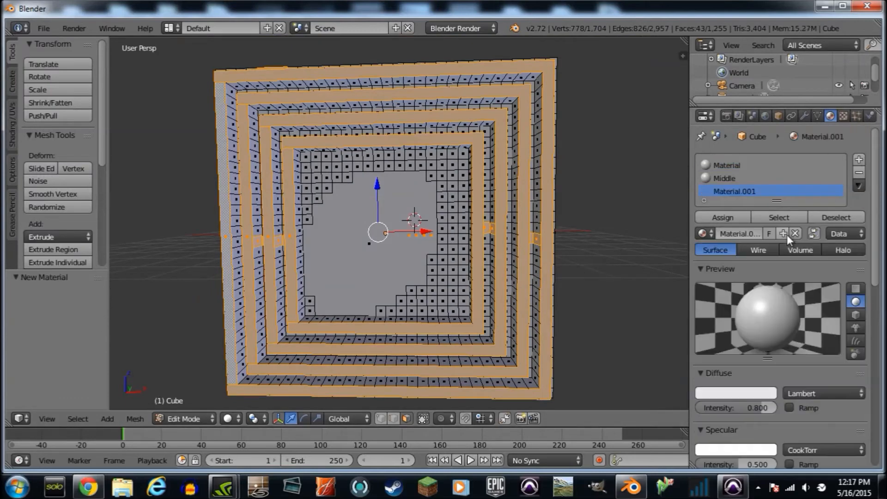
pyautogui.doubleClick(748, 233)
pyautogui.write('Panels')
pyautogui.press('Return')
pyautogui.click(739, 218)
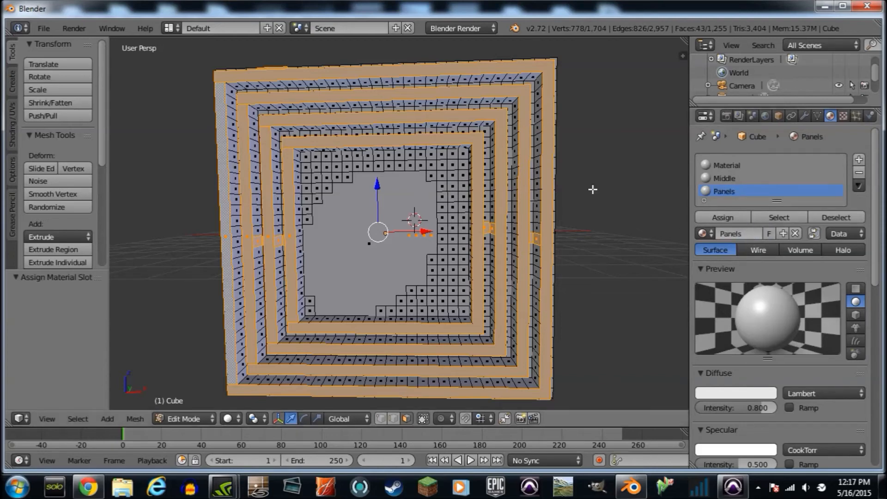
# Check which material is assigned to the centre face, a small face beside it and the innermost ring's front face.
pyautogui.rightClick(429, 187)
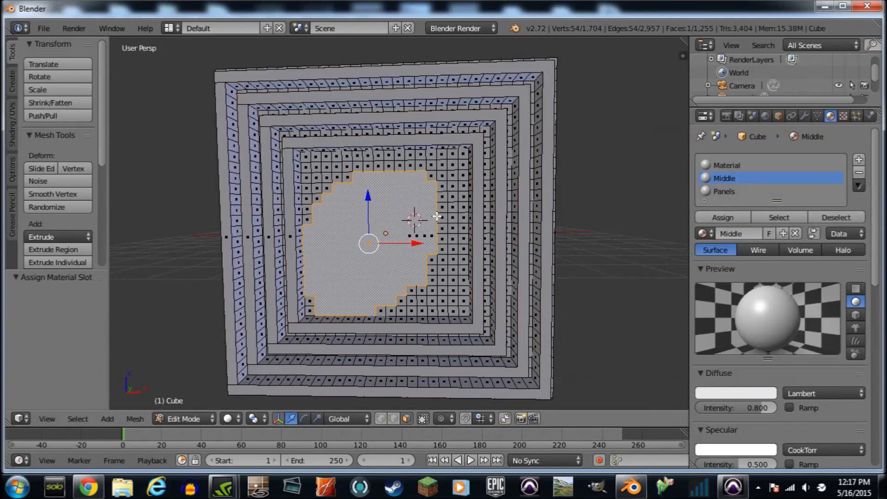
pyautogui.rightClick(458, 163)
pyautogui.keyDown('alt'); pyautogui.rightClick(476, 139); pyautogui.keyUp('alt')
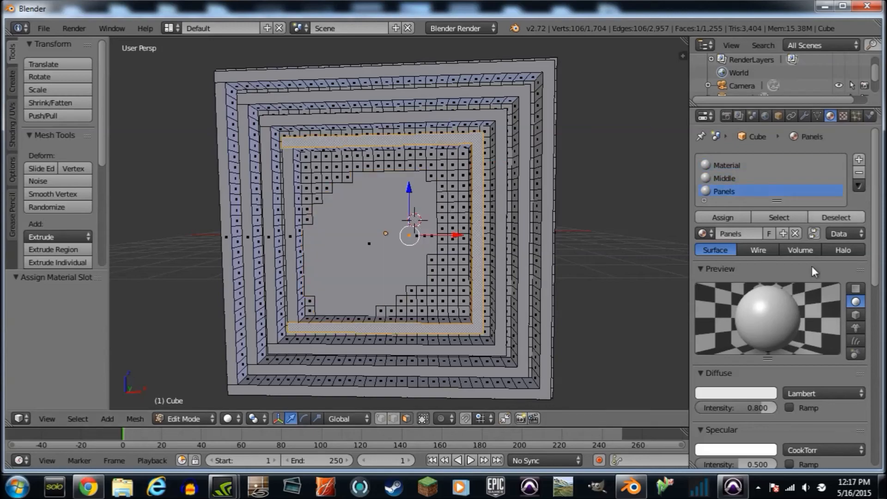
# Examine the slab's stepped rings and recessed centre from the front and from an oblique angle.
pyautogui.hotkey('shift', 'f')
pyautogui.press('w')
pyautogui.press('d')
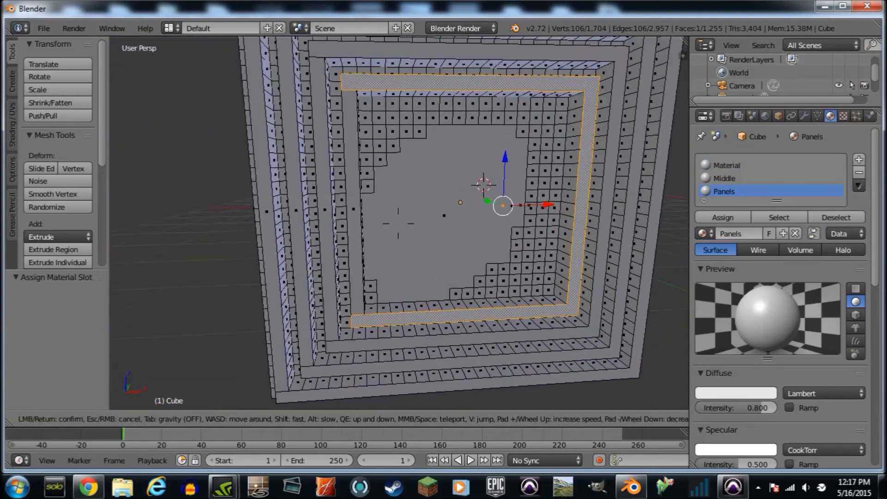
pyautogui.press('a')
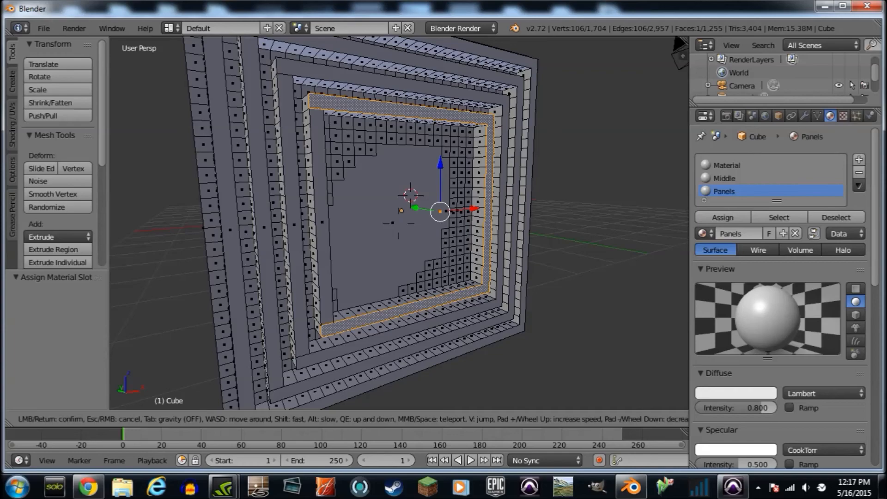
pyautogui.press('d')
pyautogui.press('s')
pyautogui.press('a')
pyautogui.press('w')
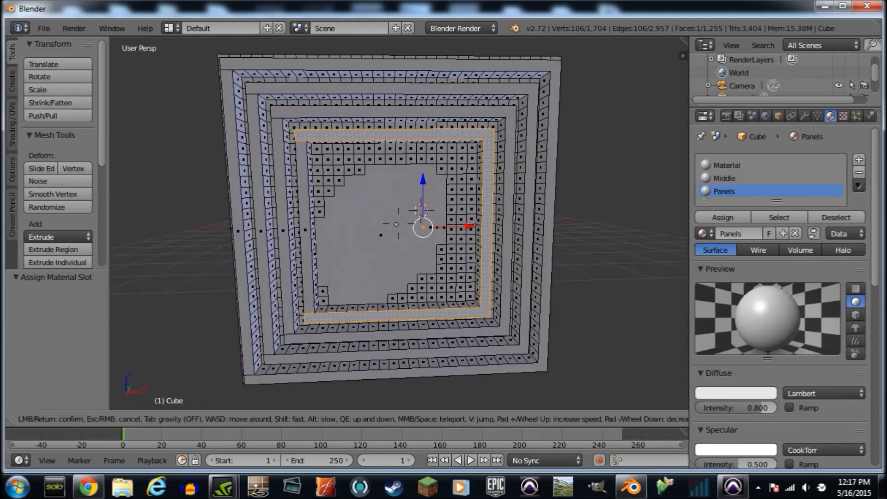